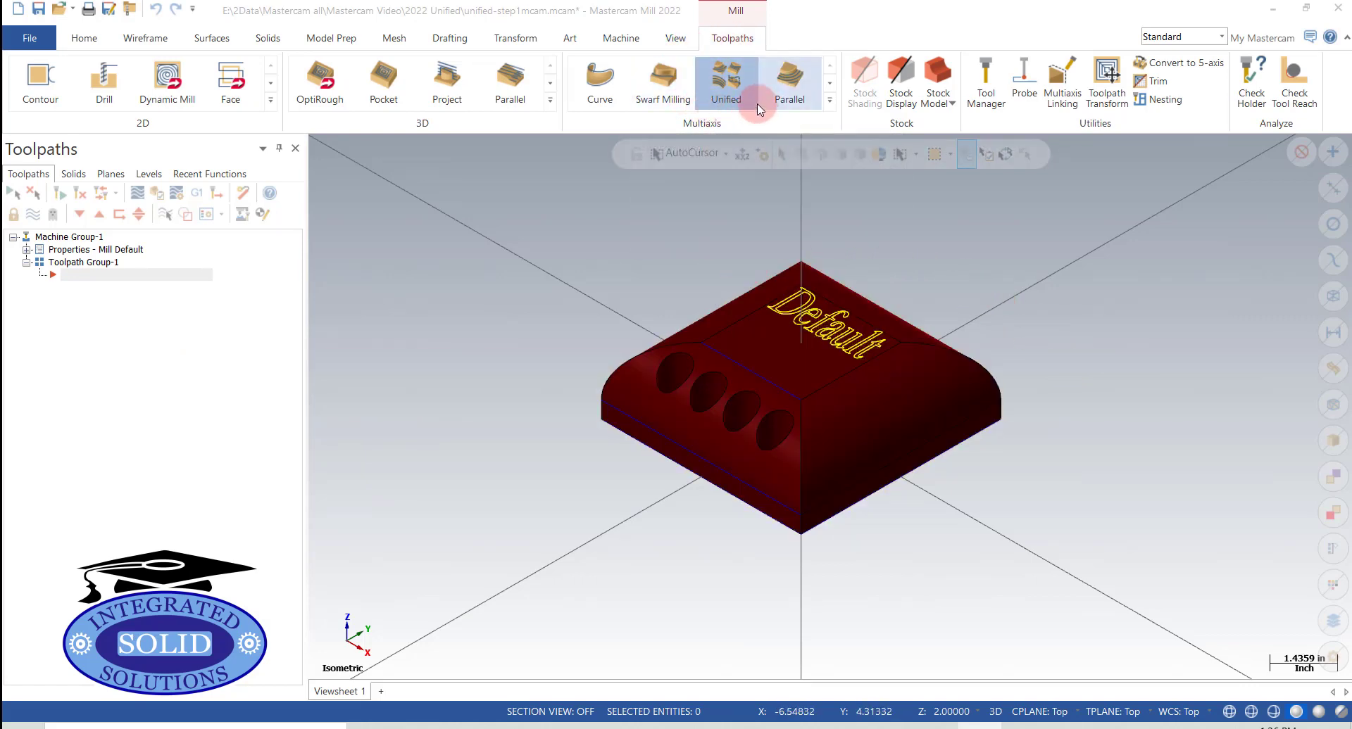
Step: Start a Unified multiaxis toolpath and review its 1/2 ball endmill tool, holder and stock pages
click(709, 90)
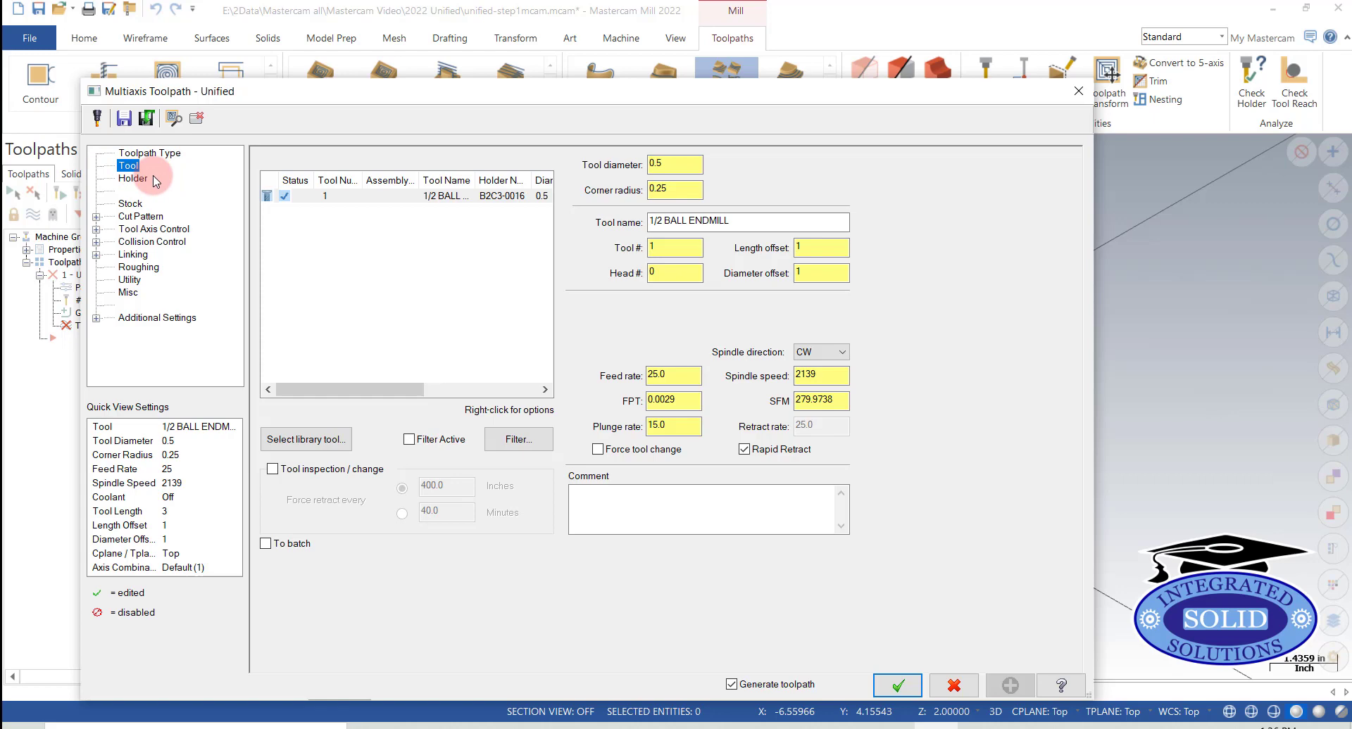
click(169, 183)
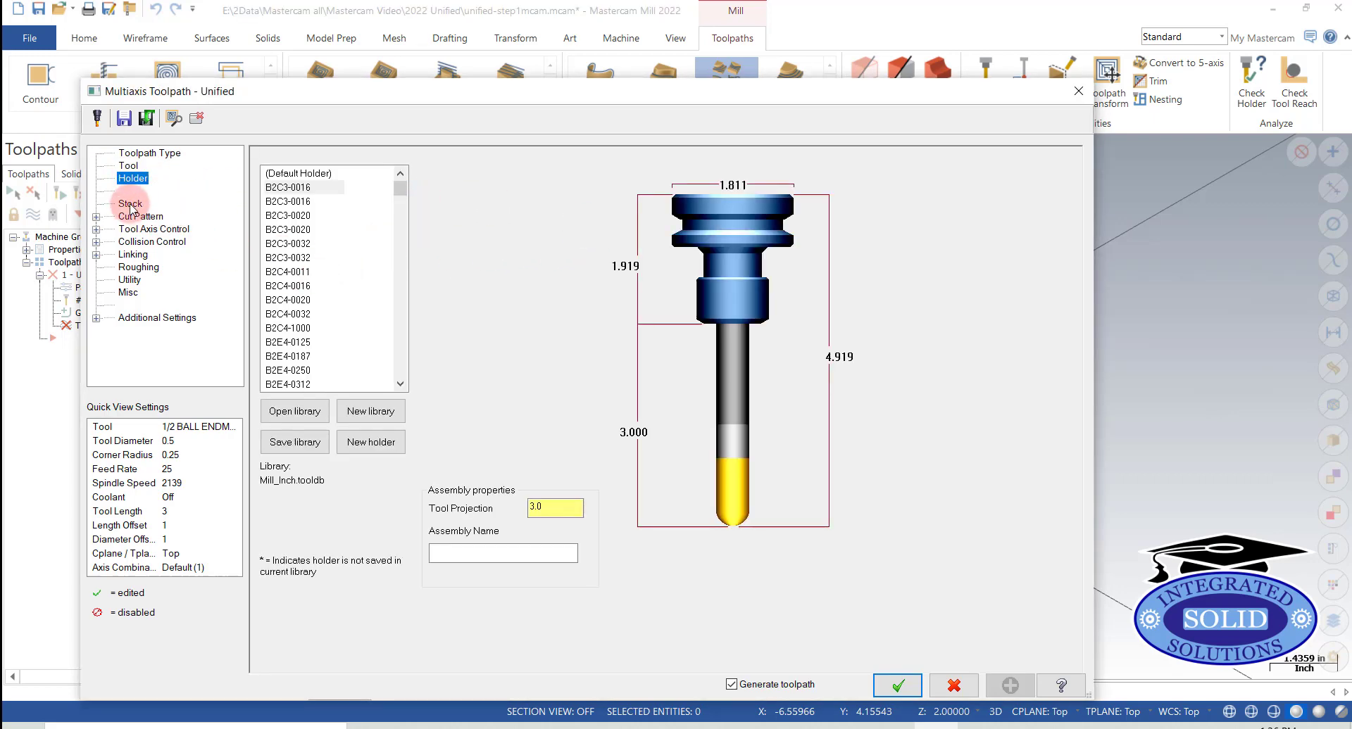
click(131, 205)
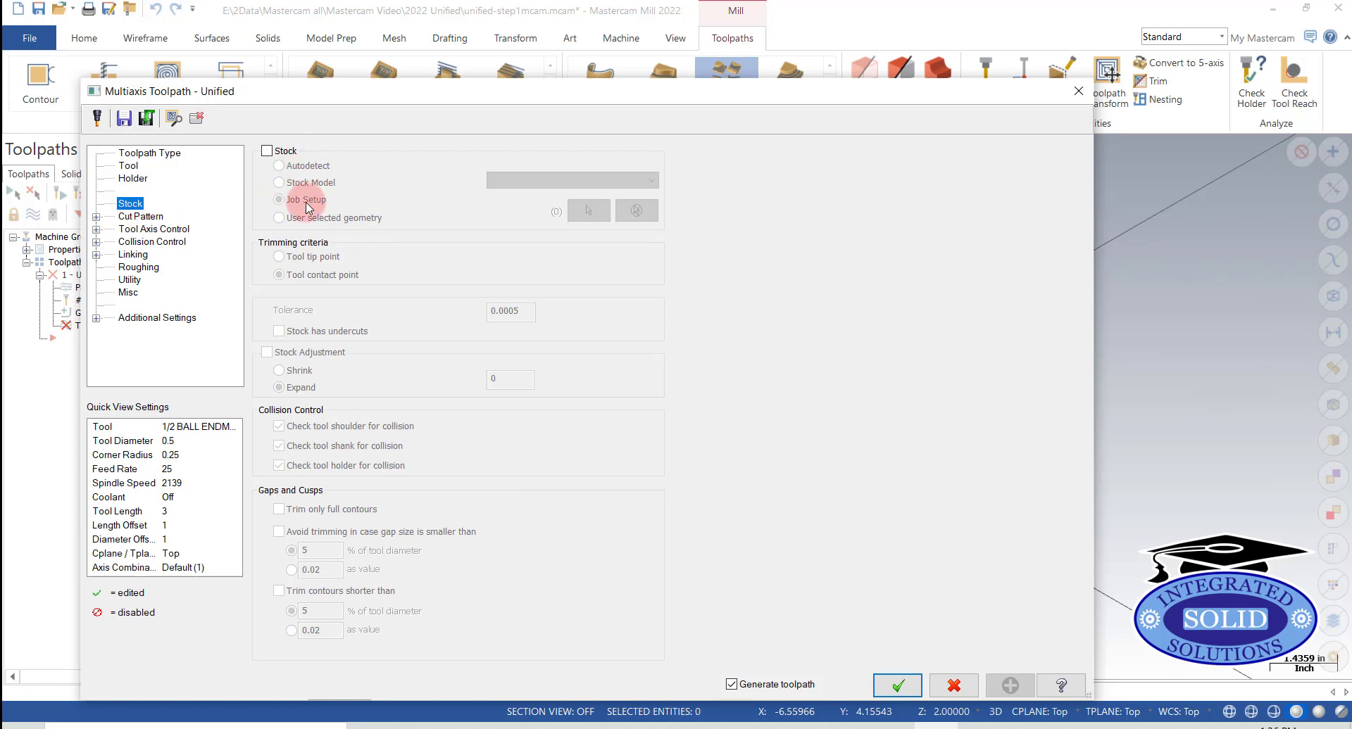
Step: In Cut Pattern, pick the Default block's four-holed side face as the only machining geometry
click(96, 217)
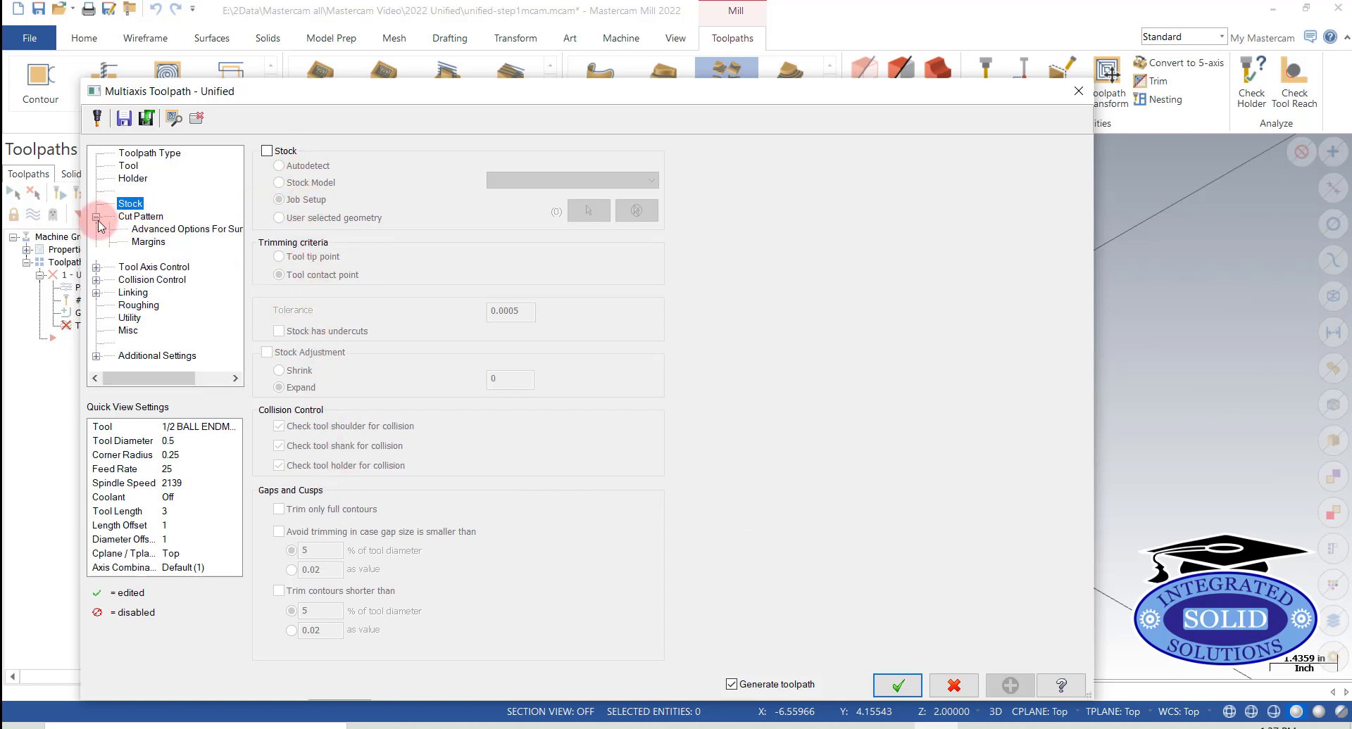
click(144, 217)
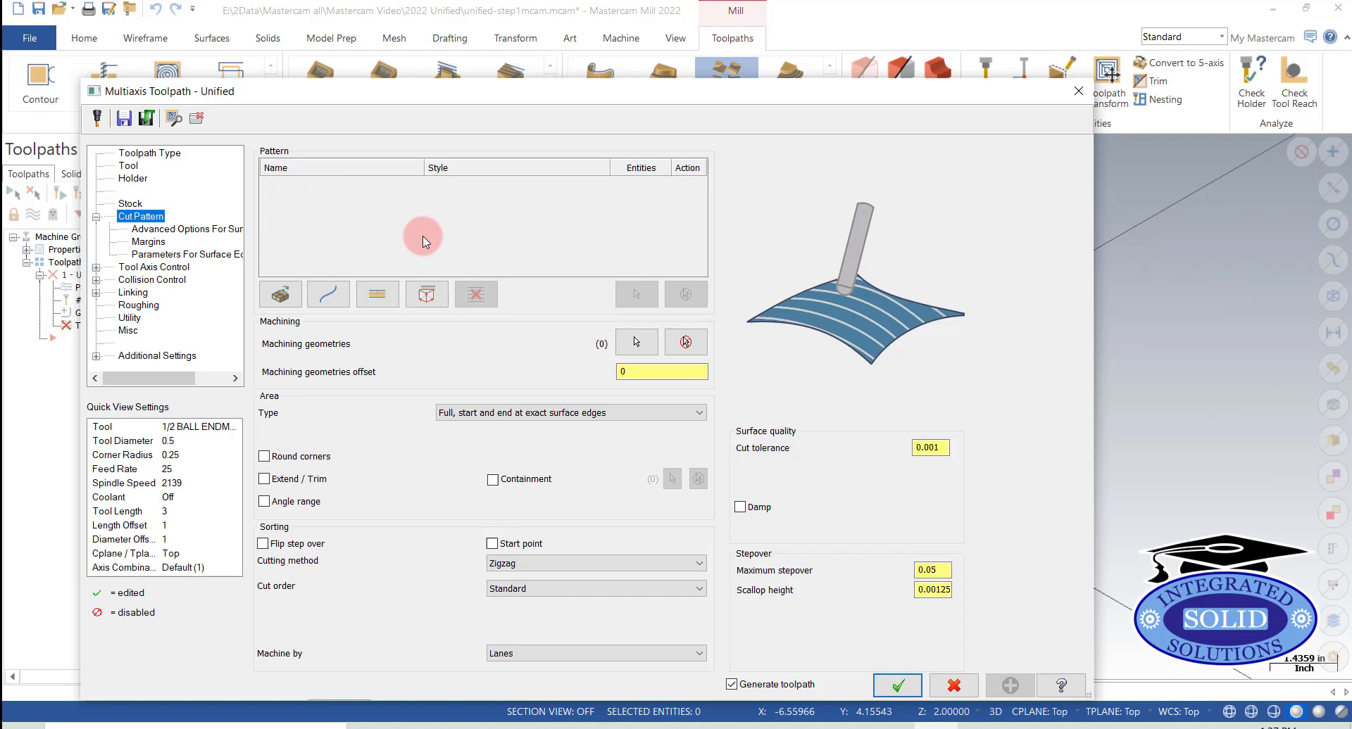
click(636, 343)
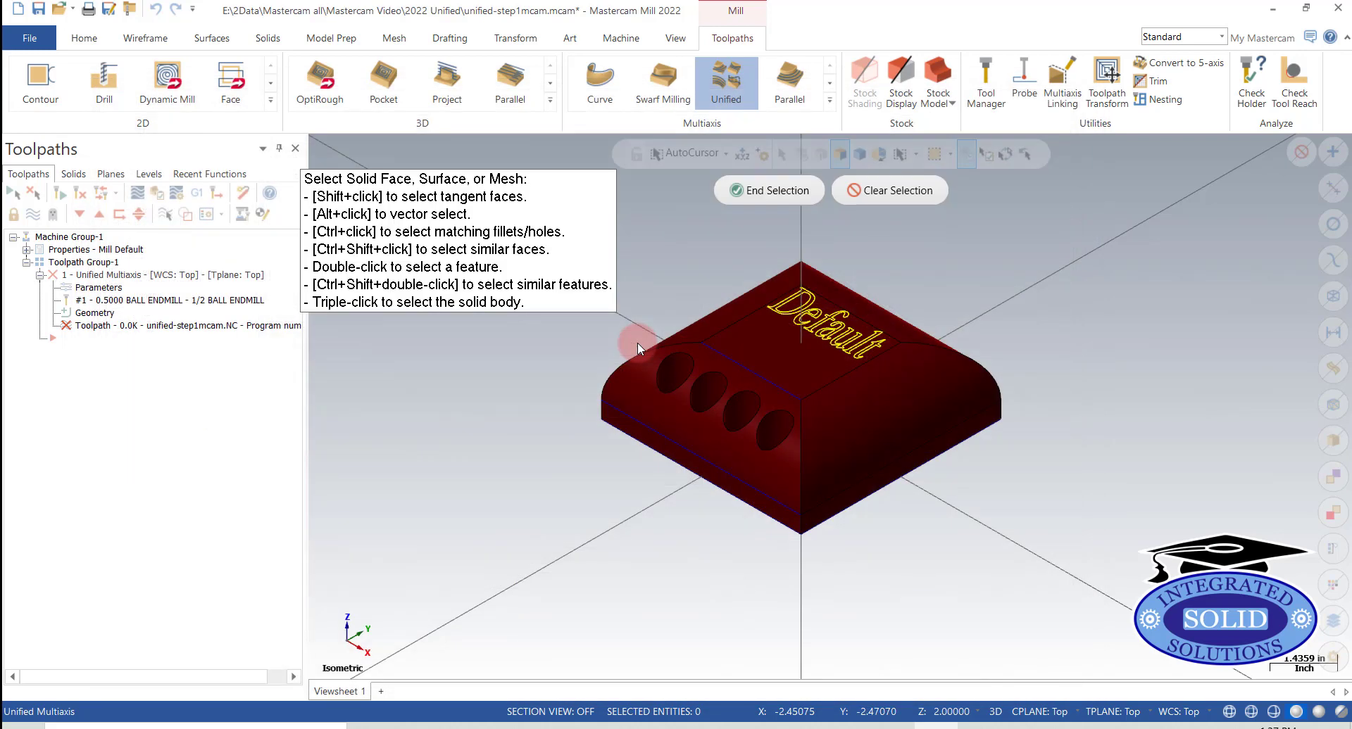
click(639, 386)
click(755, 204)
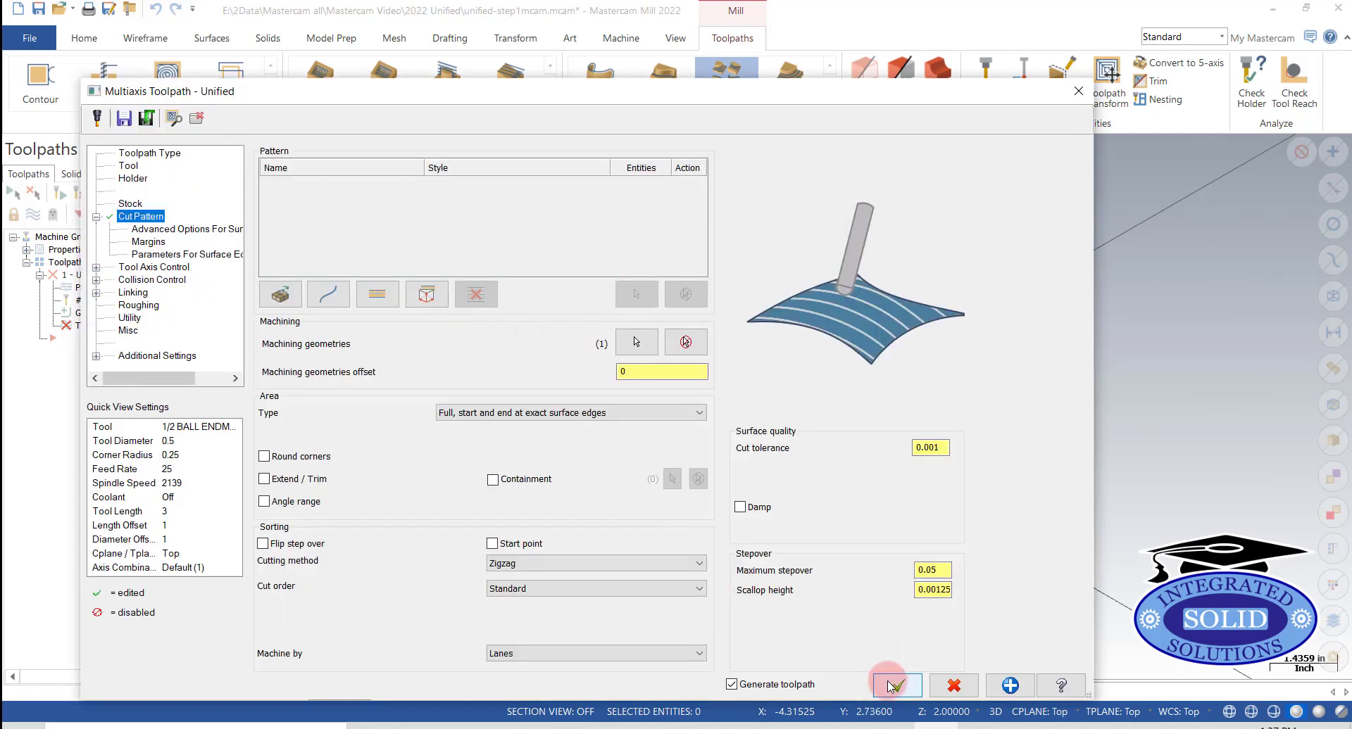
Step: Generate the Unified toolpath and play its backplot across the rounded end face
click(892, 686)
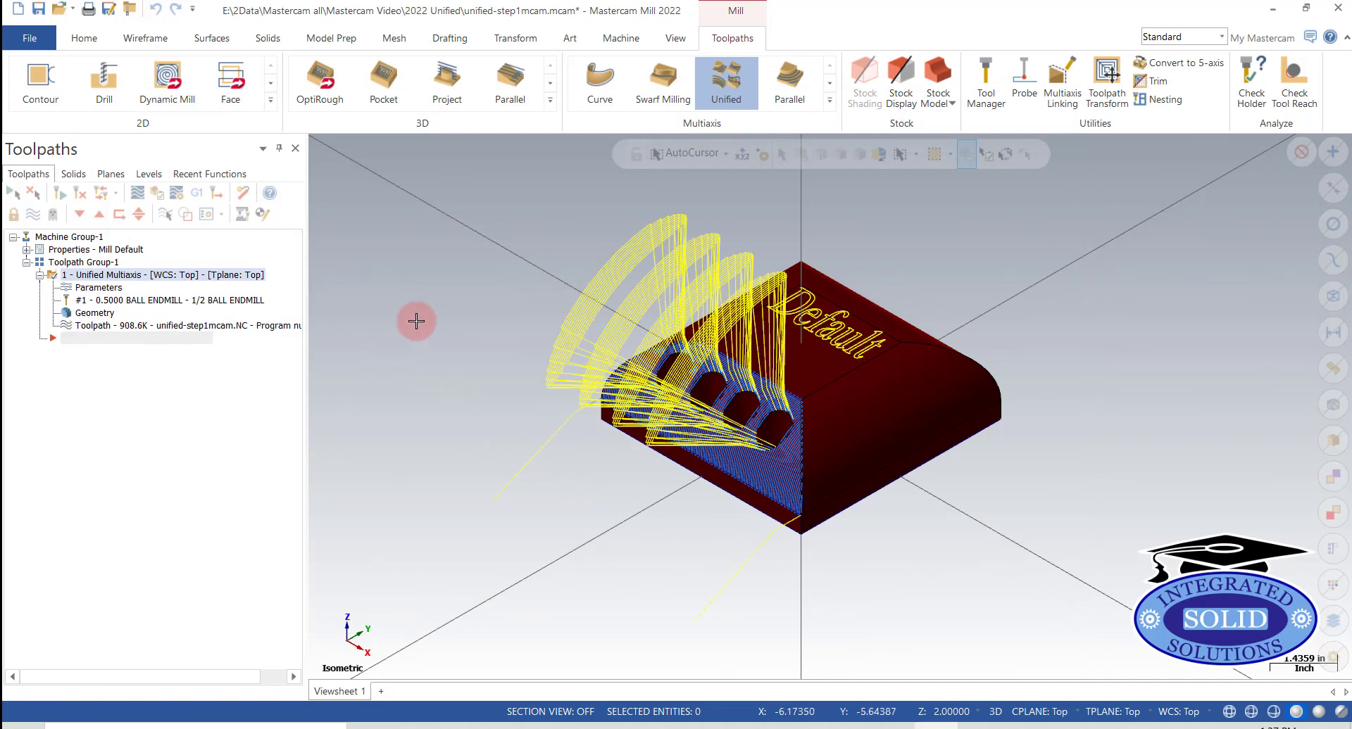
click(69, 330)
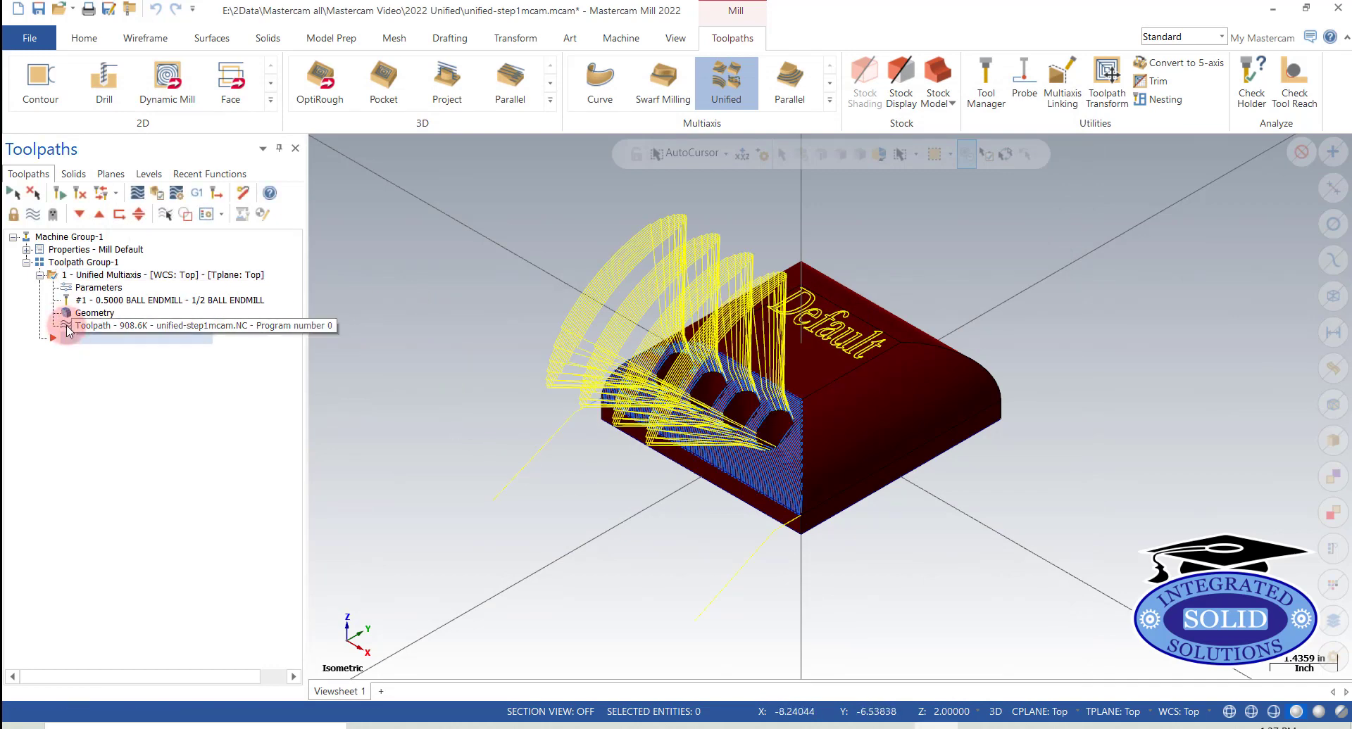
key(alt+b)
click(323, 147)
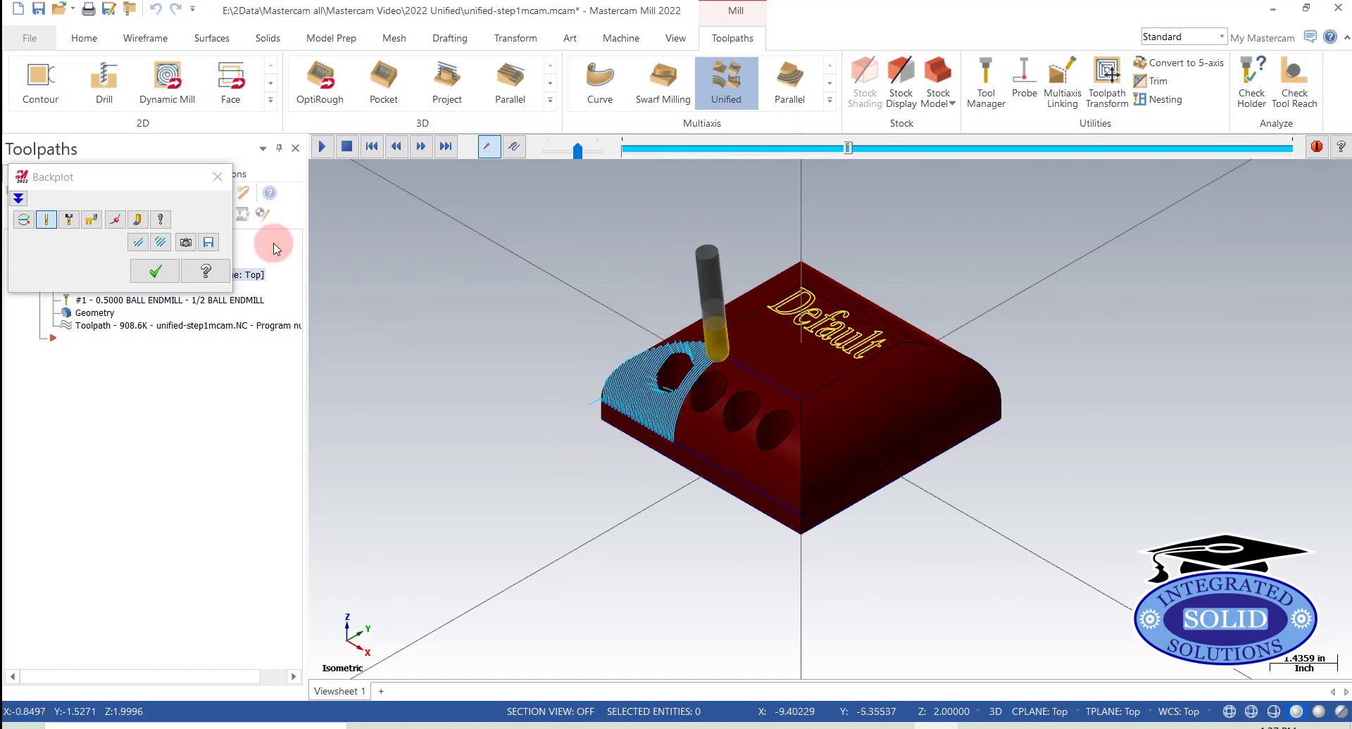
click(153, 268)
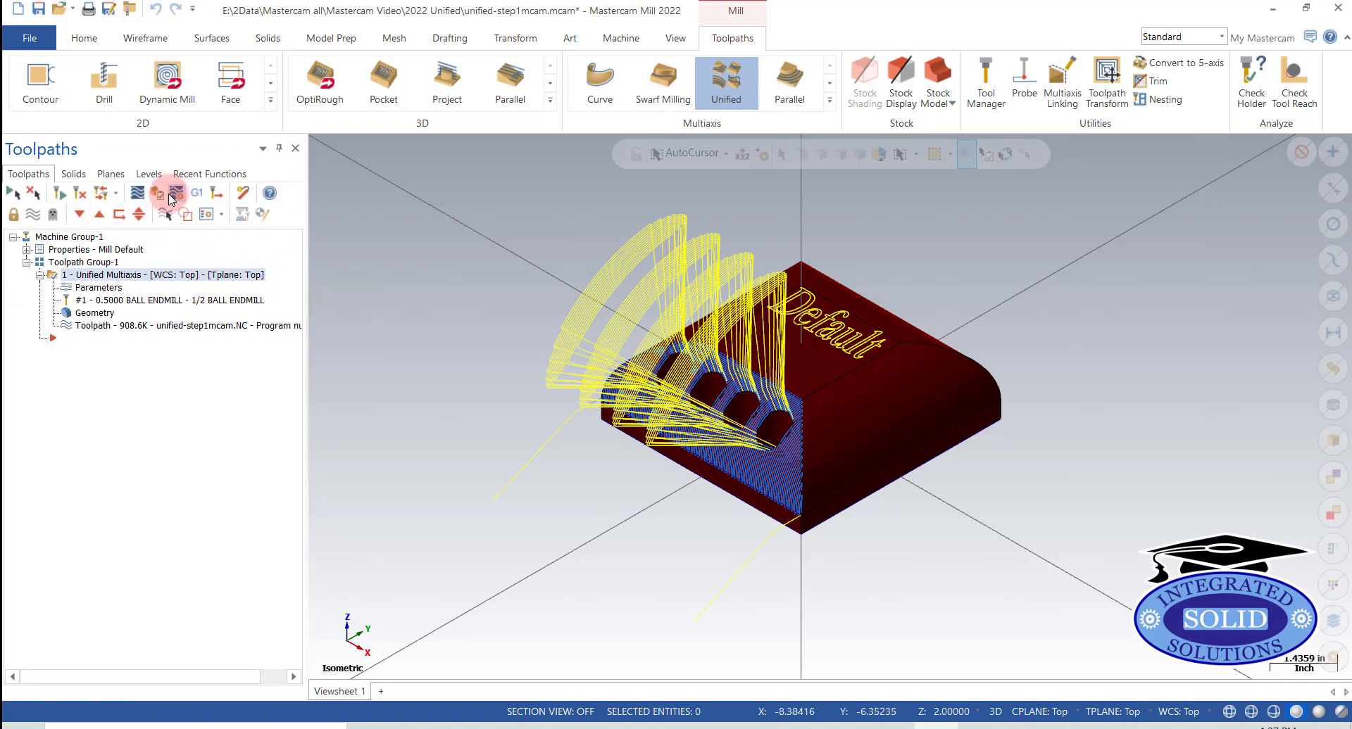
Step: Turn on the 3axis level and pan and zoom onto the second holed block
click(148, 175)
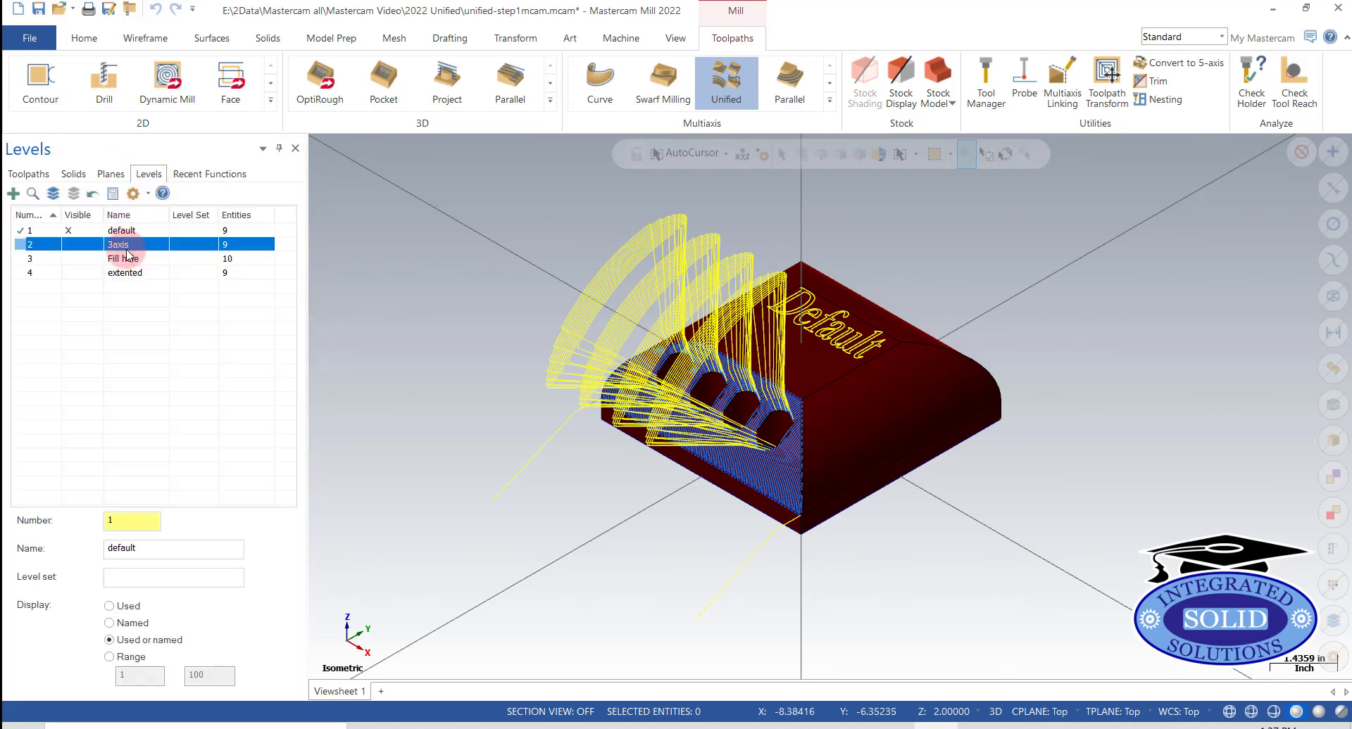
click(69, 245)
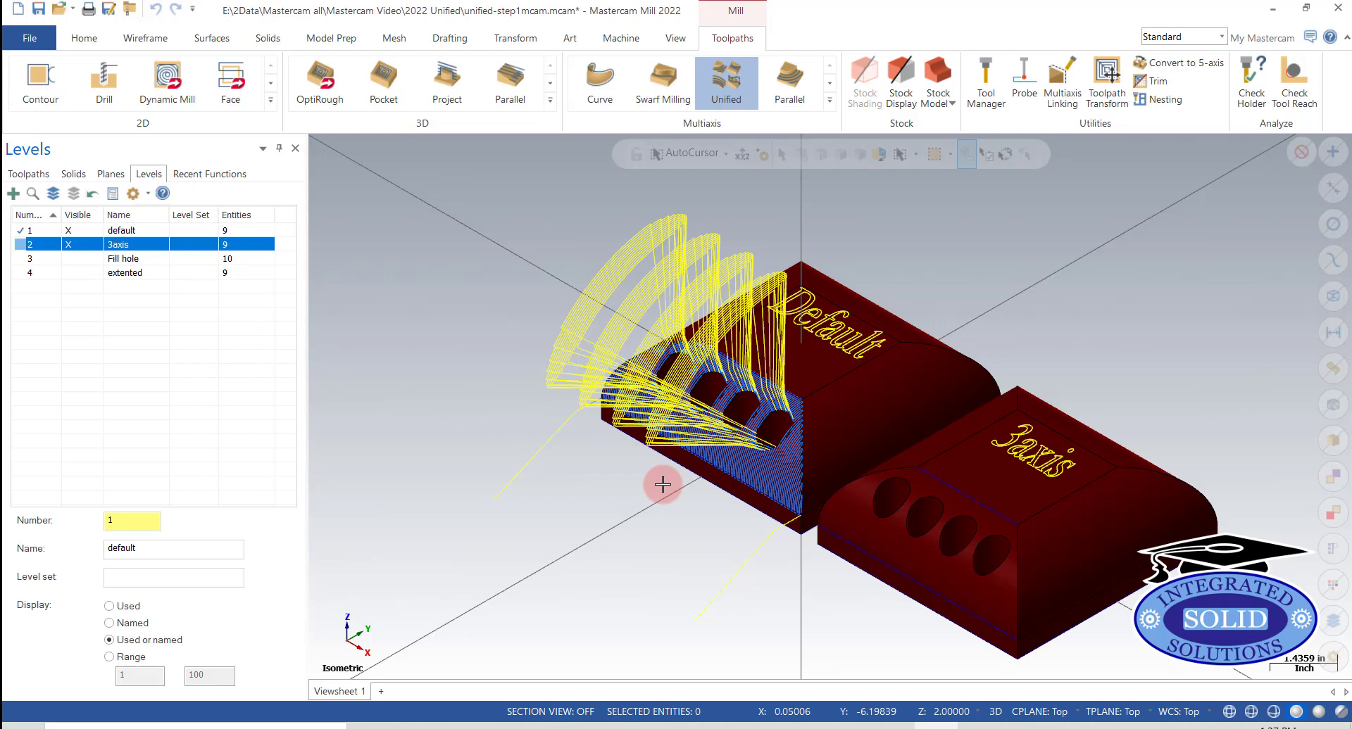
key(Right)
key(Right)
key(Down)
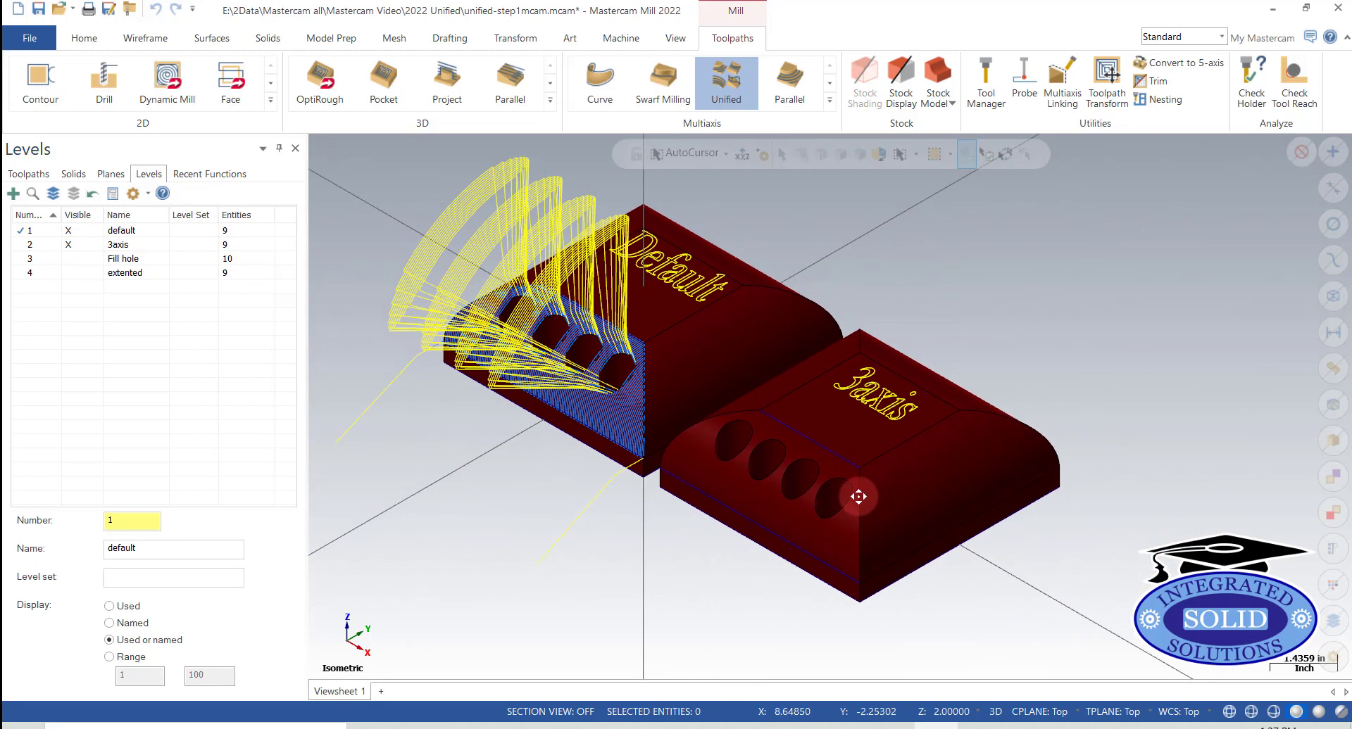
scroll(842, 552, up, 2)
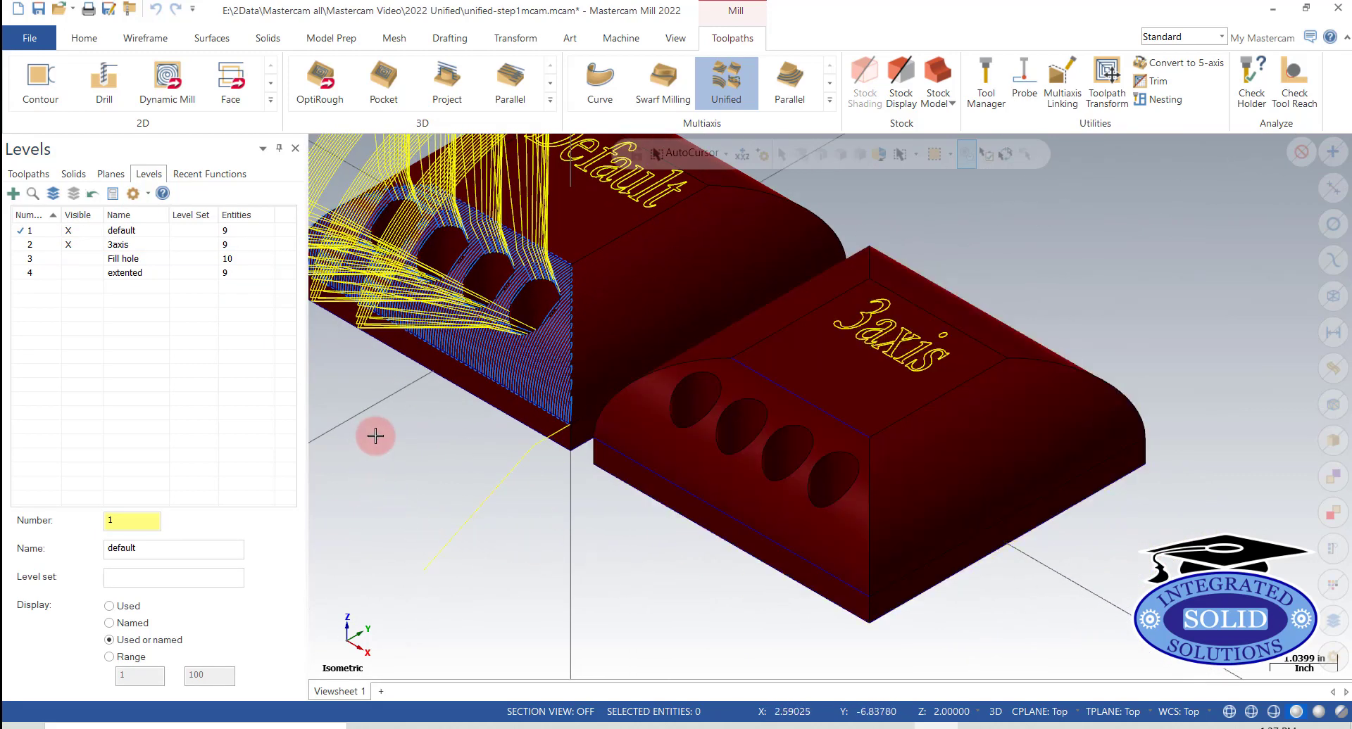
Step: Create another Unified toolpath with the 3axis block's four-holed face as machining geometry
click(726, 88)
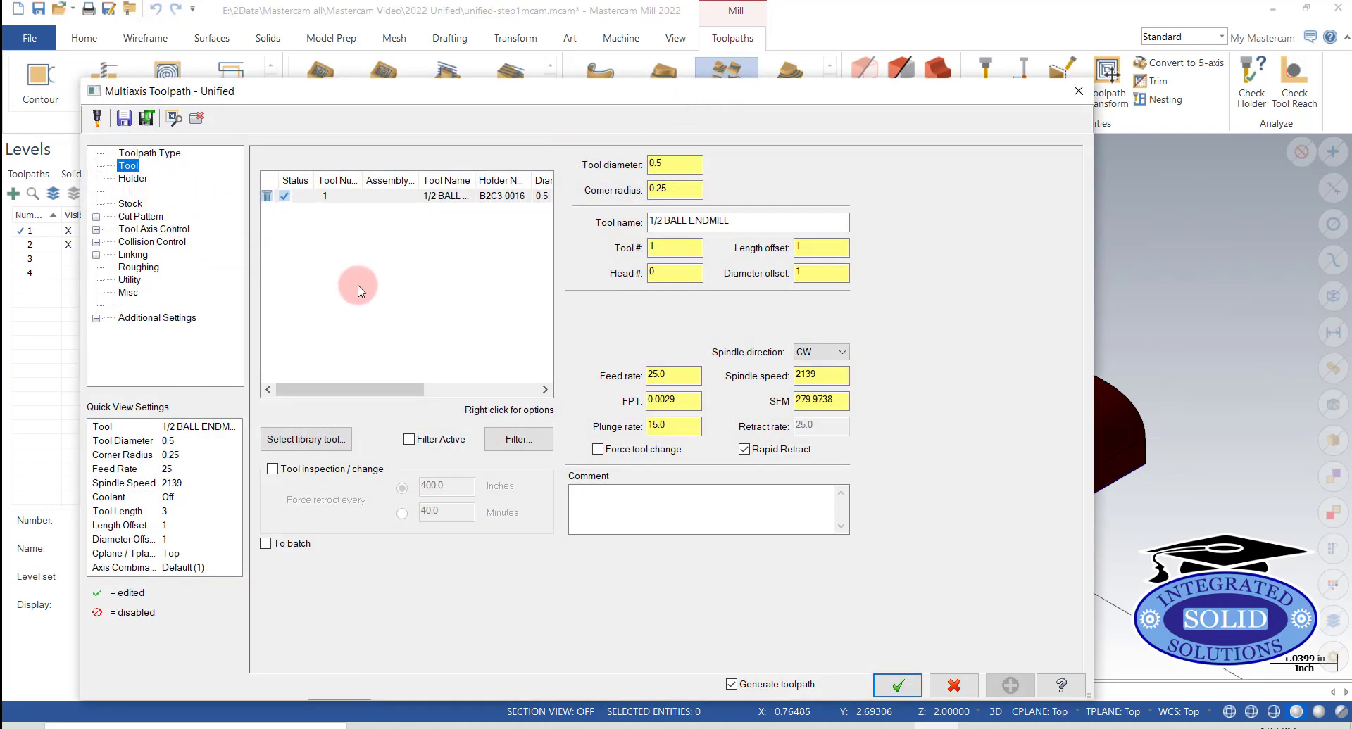
click(131, 218)
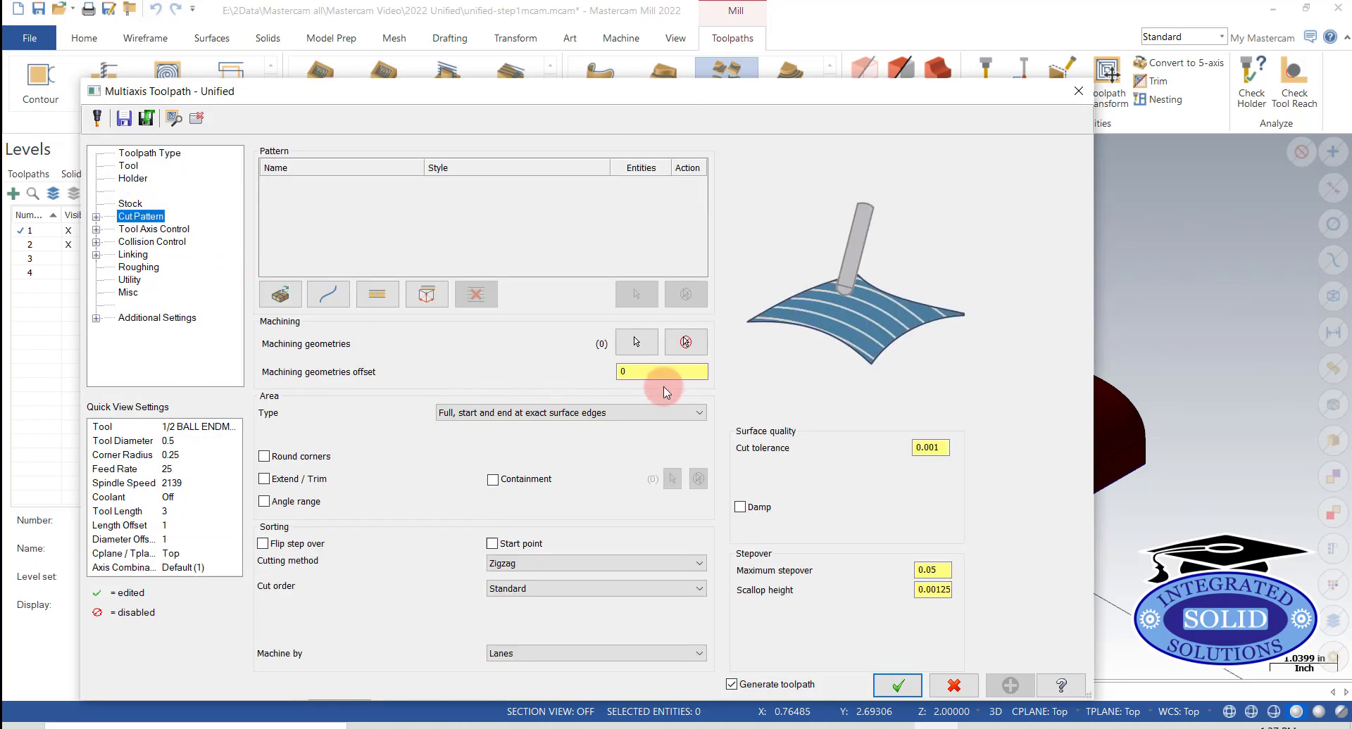
click(637, 344)
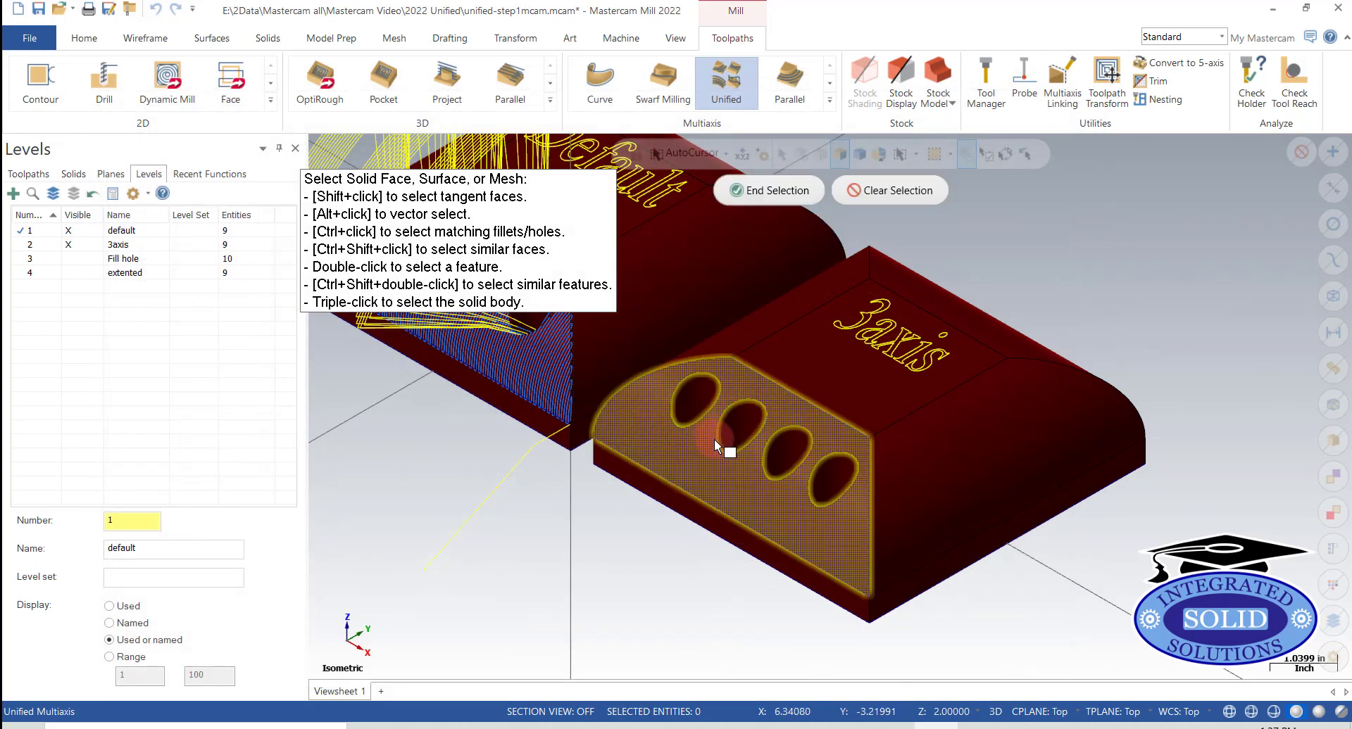
click(770, 190)
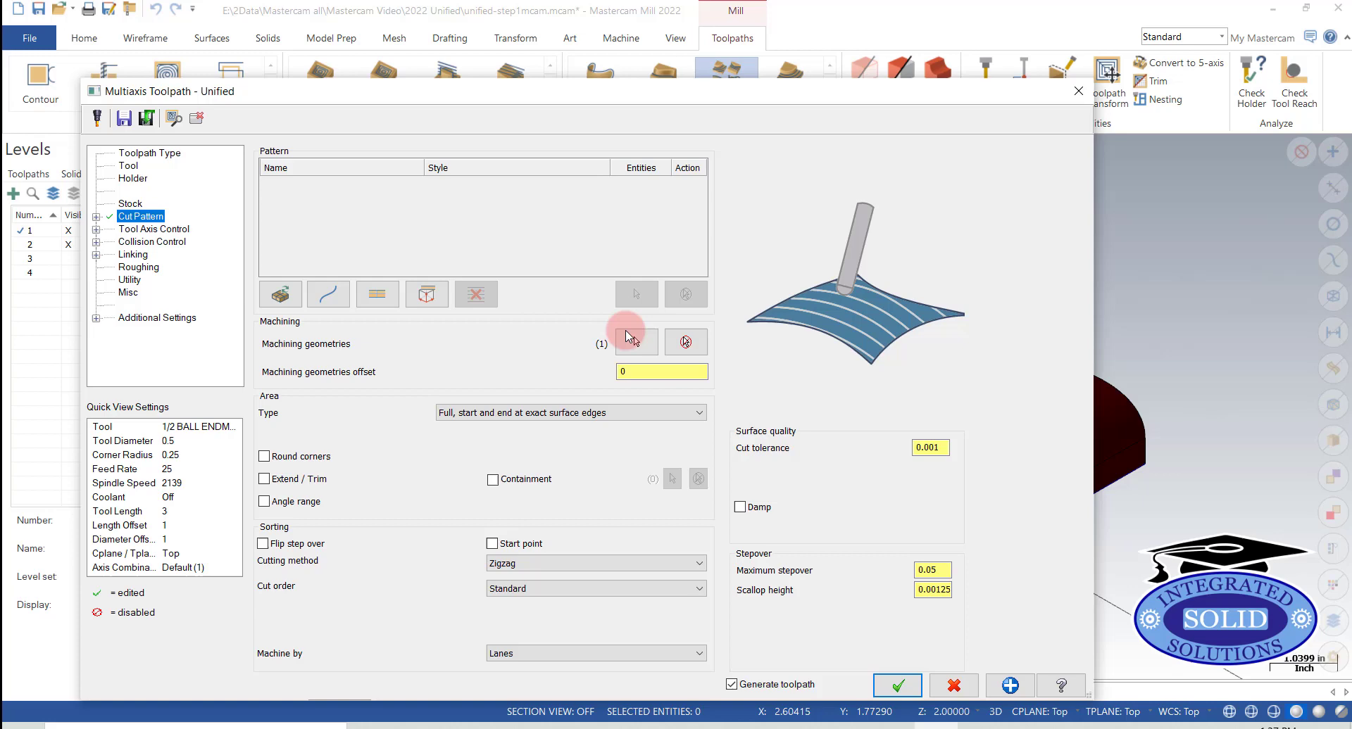
Step: Set the Tool Axis Control output format to 3 Axis and generate the toolpath
click(104, 233)
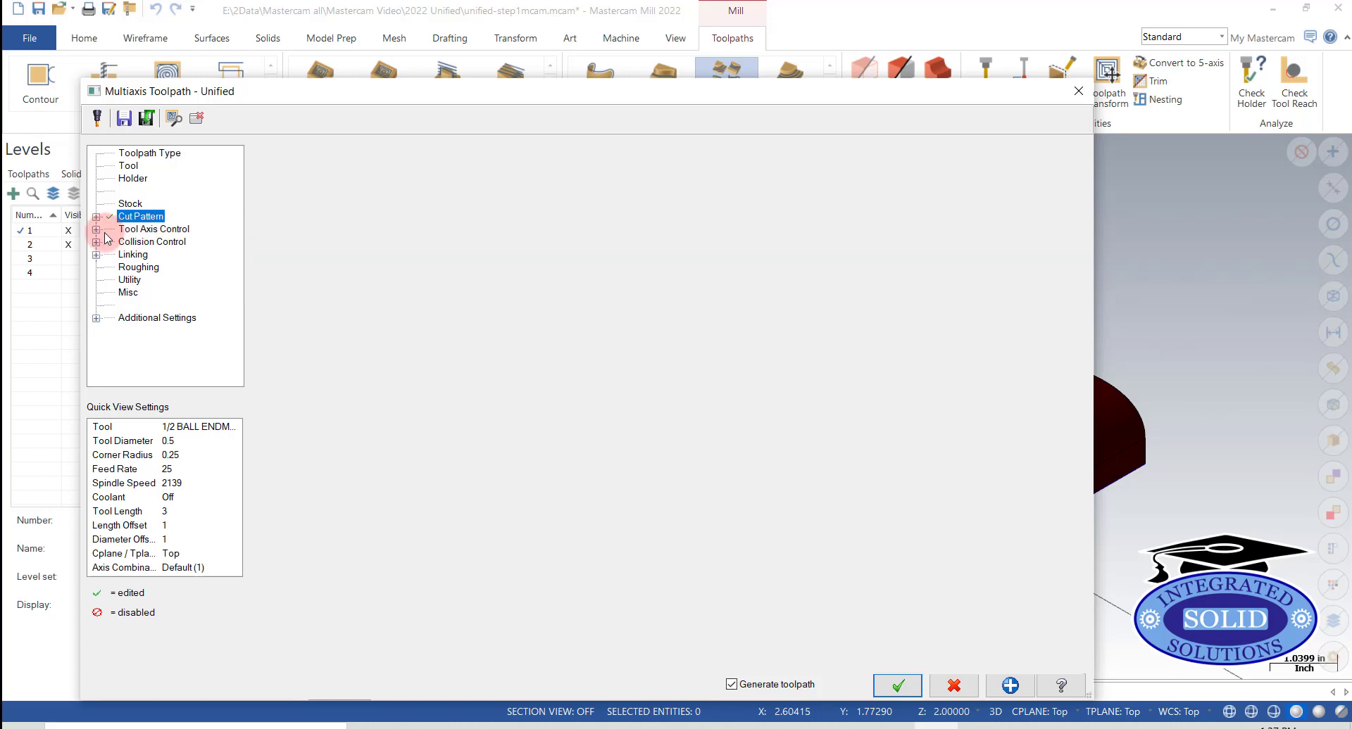
click(96, 230)
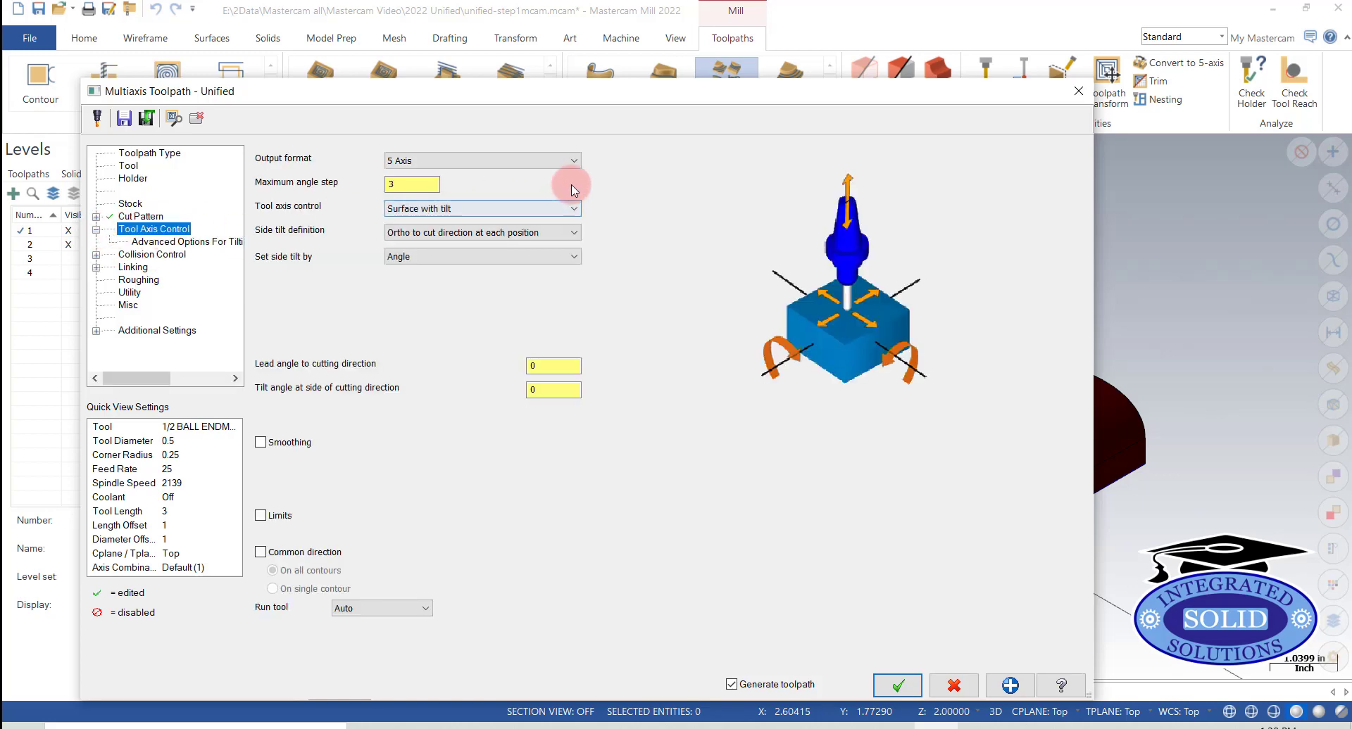
click(576, 162)
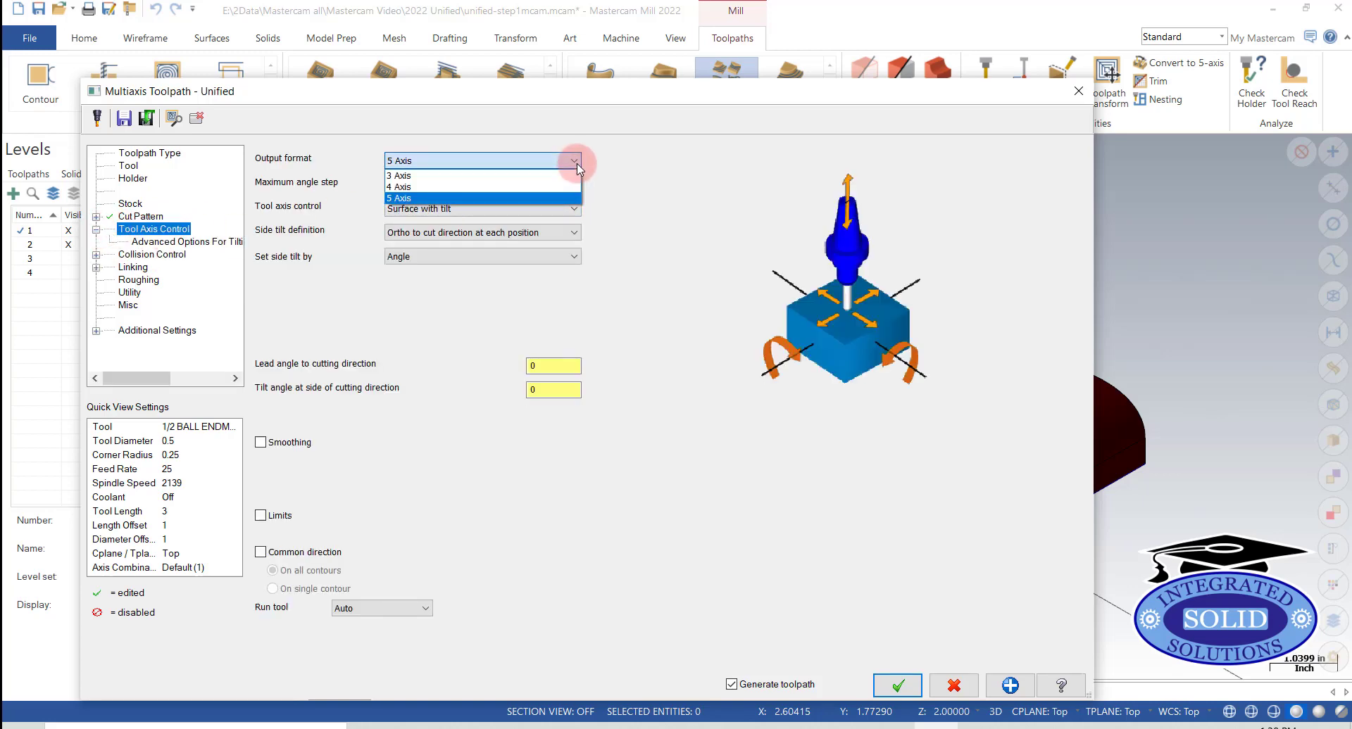
click(432, 178)
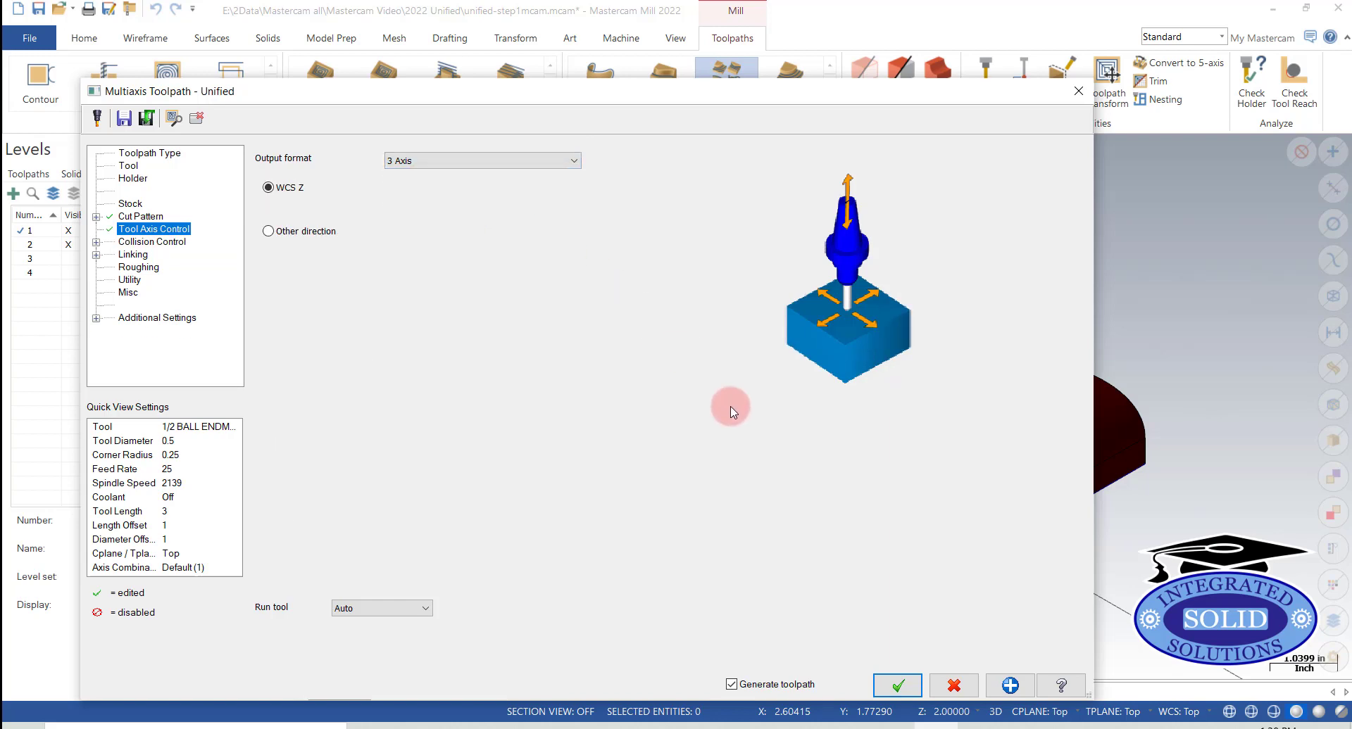
click(893, 685)
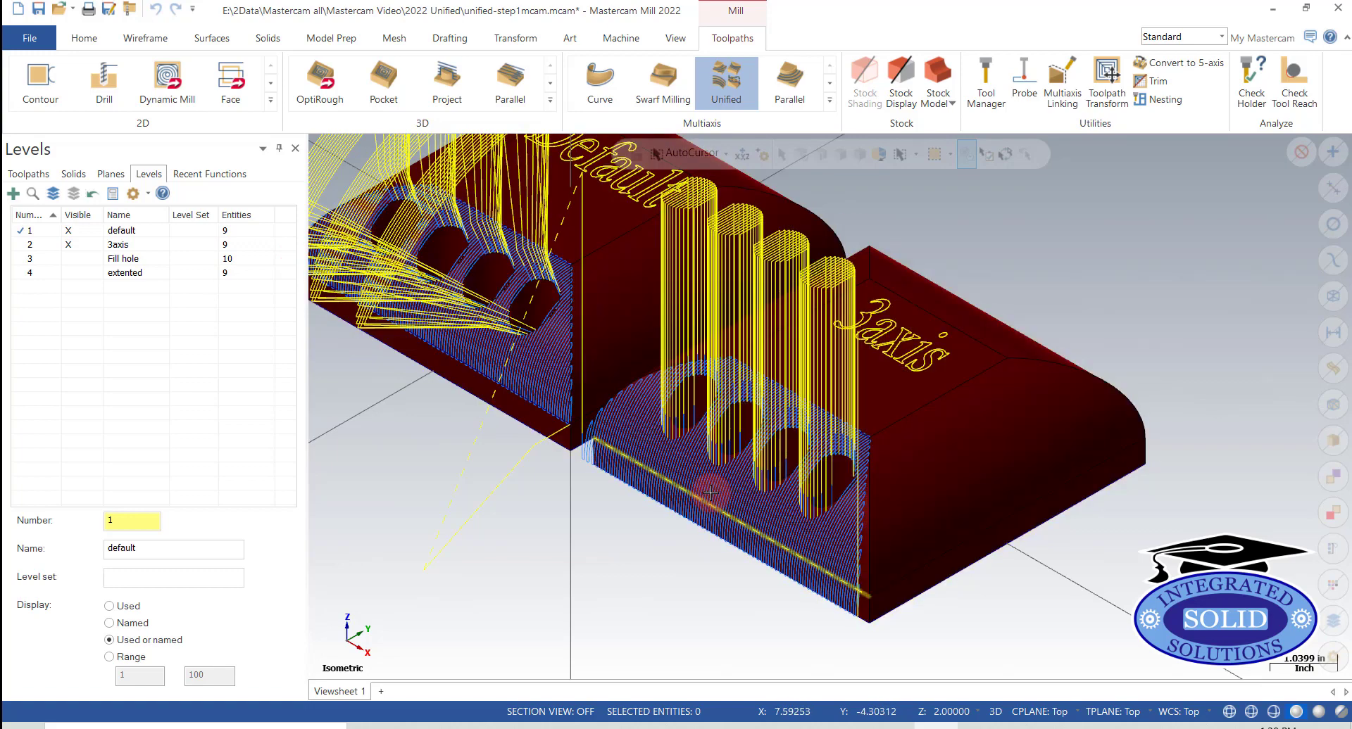
Step: Select toolpath 2 in the Toolpaths list and play its backplot on the 3axis block
click(221, 212)
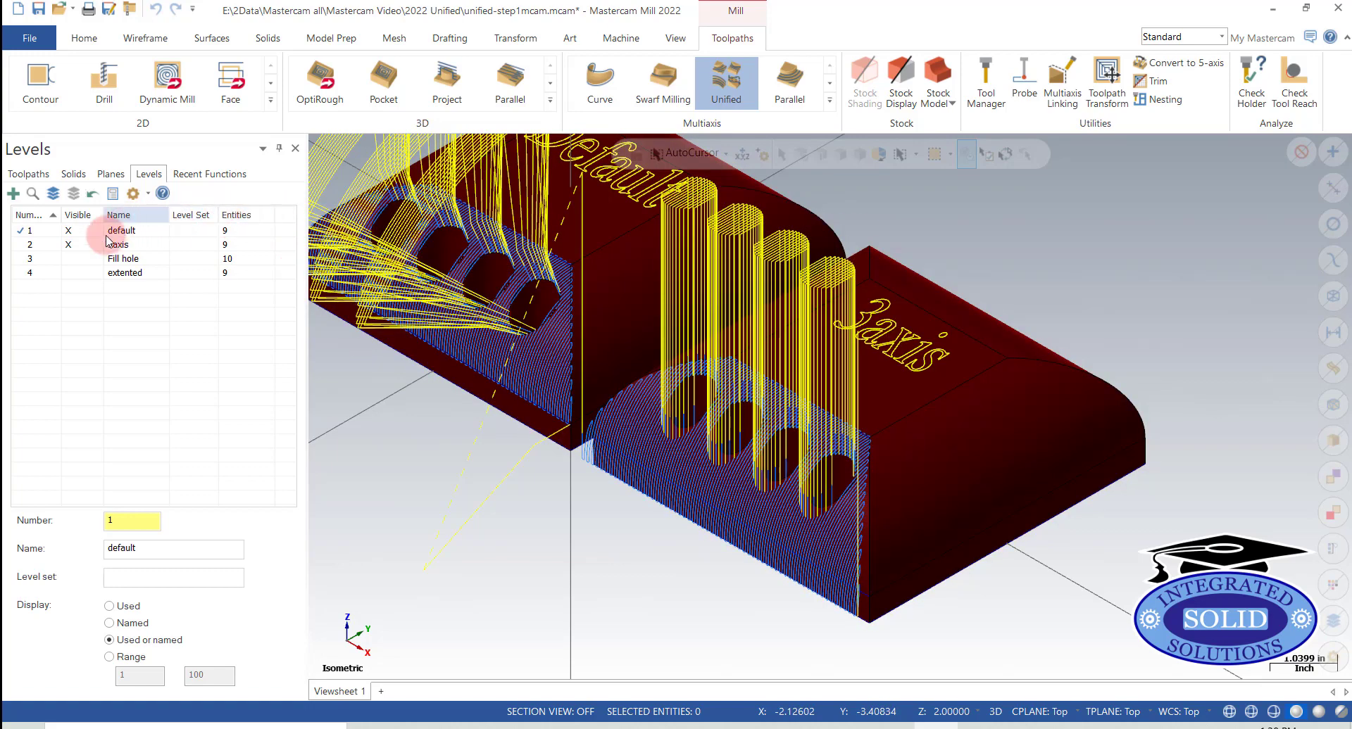
click(499, 555)
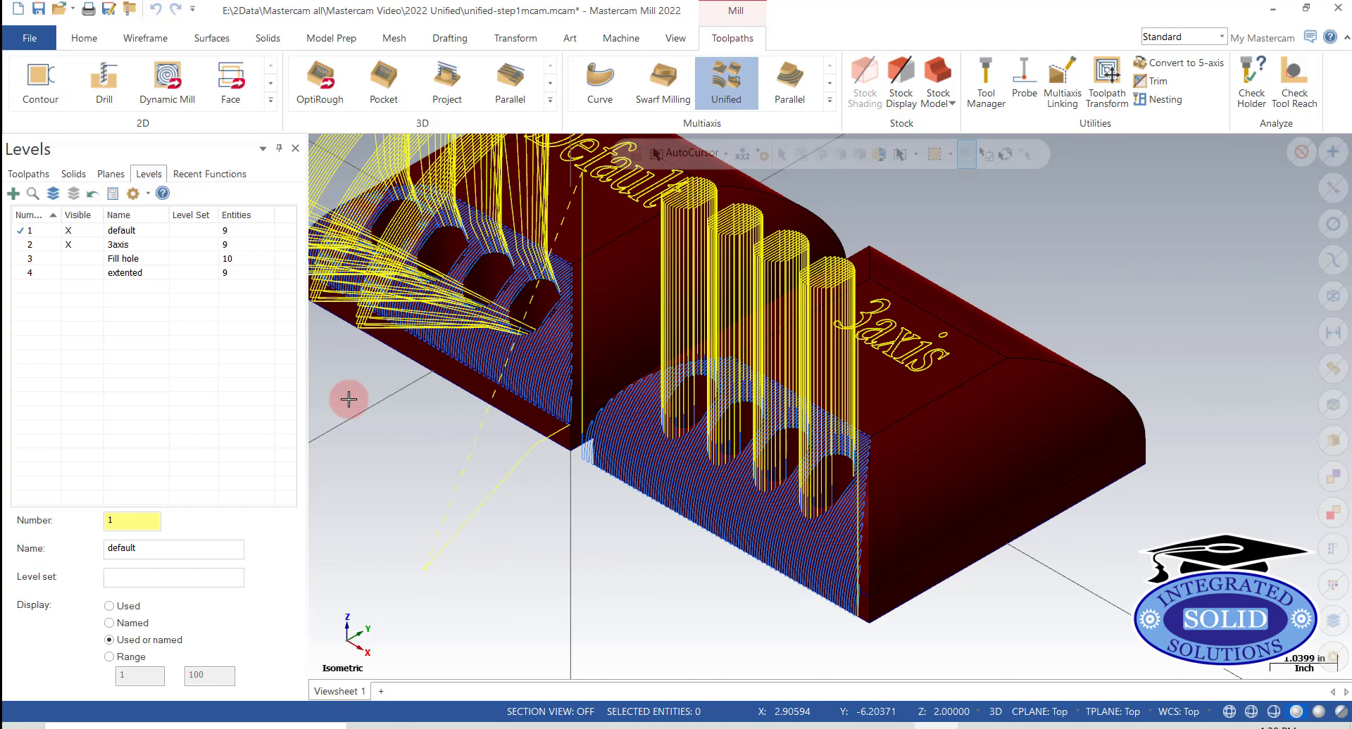
click(30, 178)
click(75, 400)
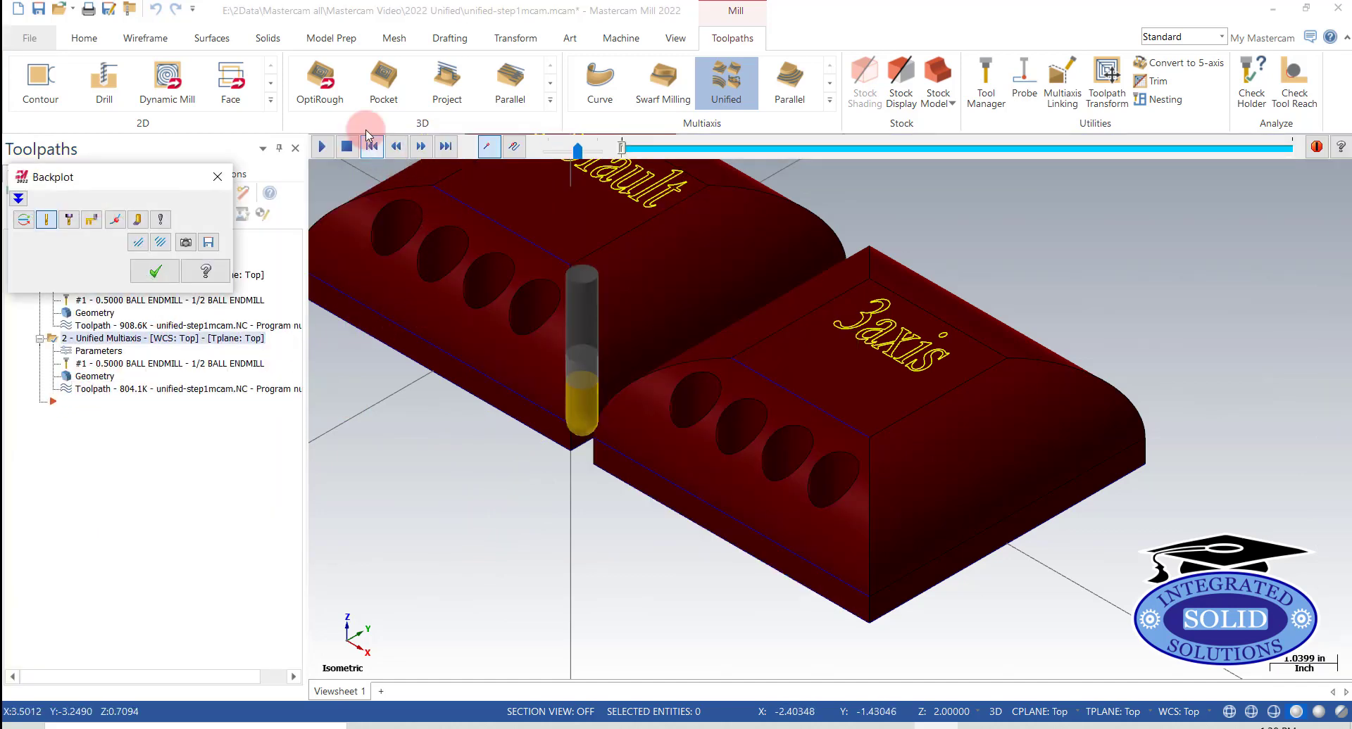
click(322, 146)
click(311, 452)
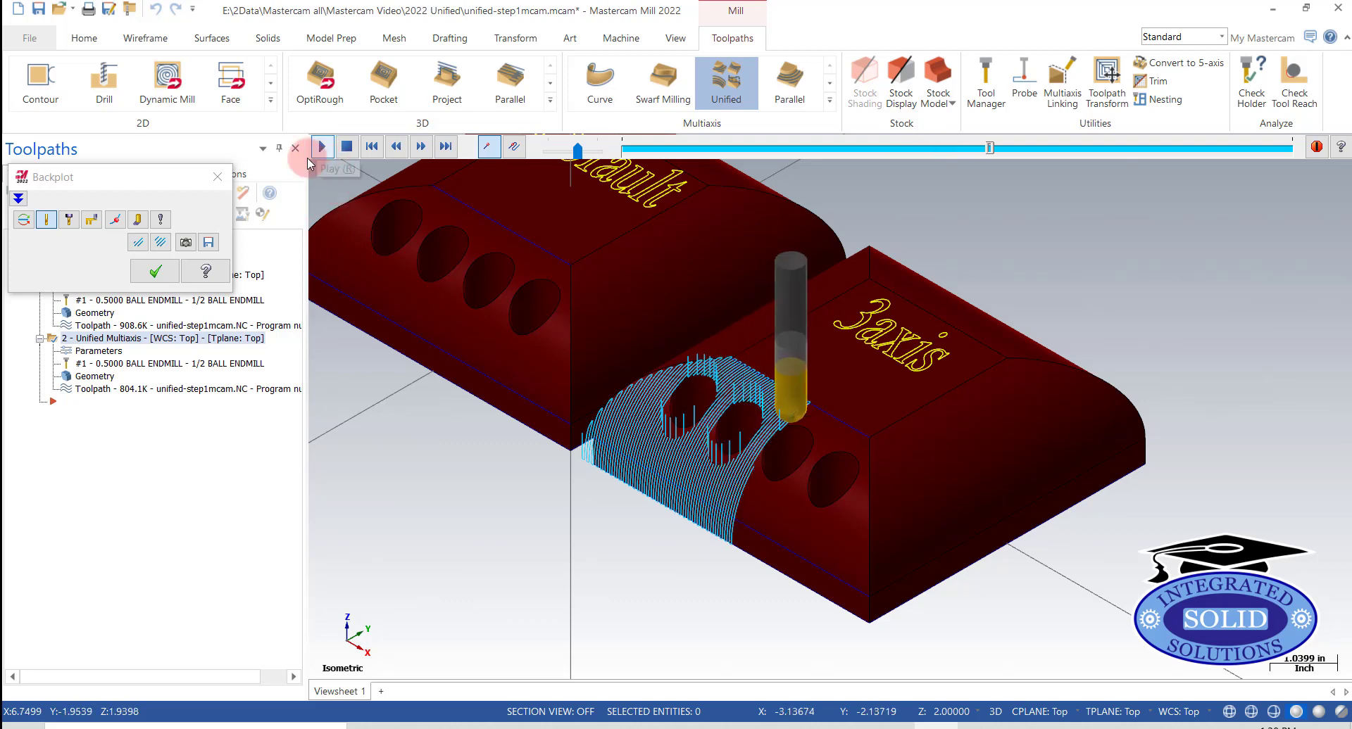
click(155, 271)
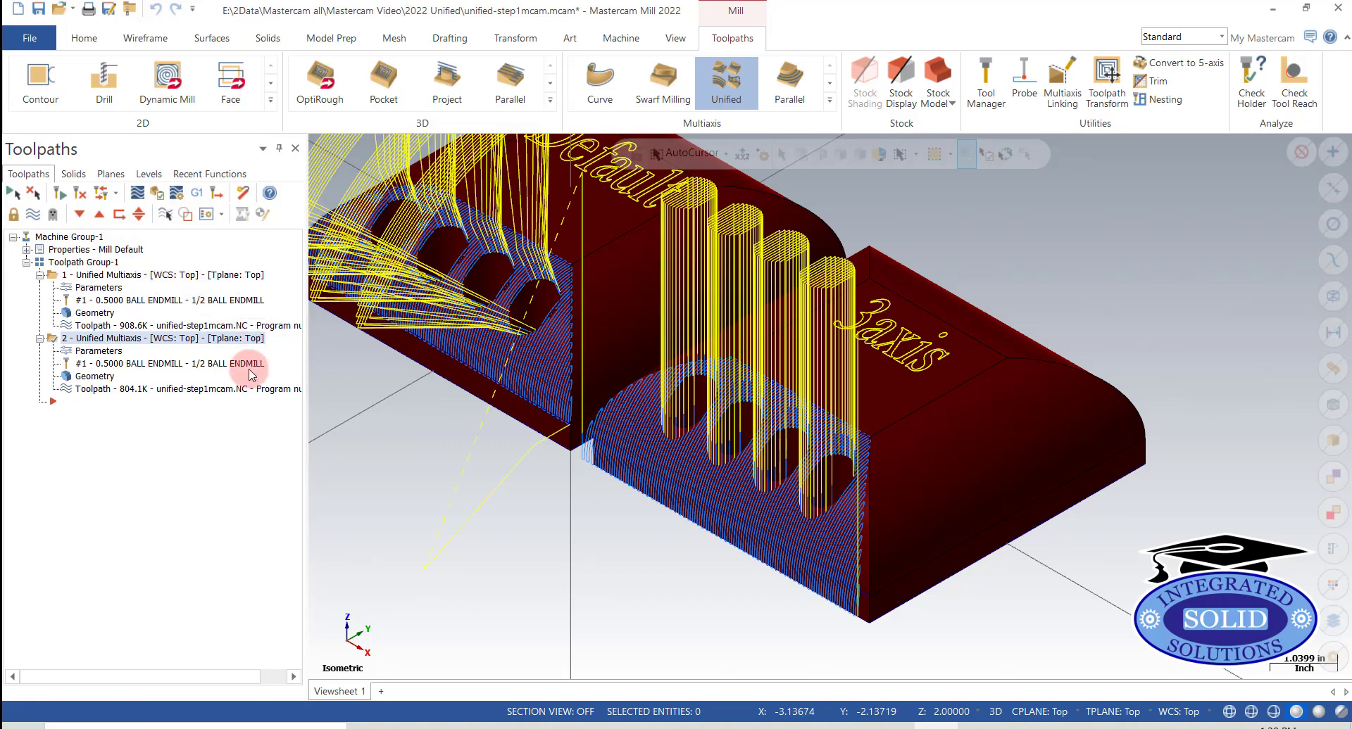
Step: Add two guide curves to toolpath 2's Cut Pattern and chain the upper front edge as the first
click(99, 352)
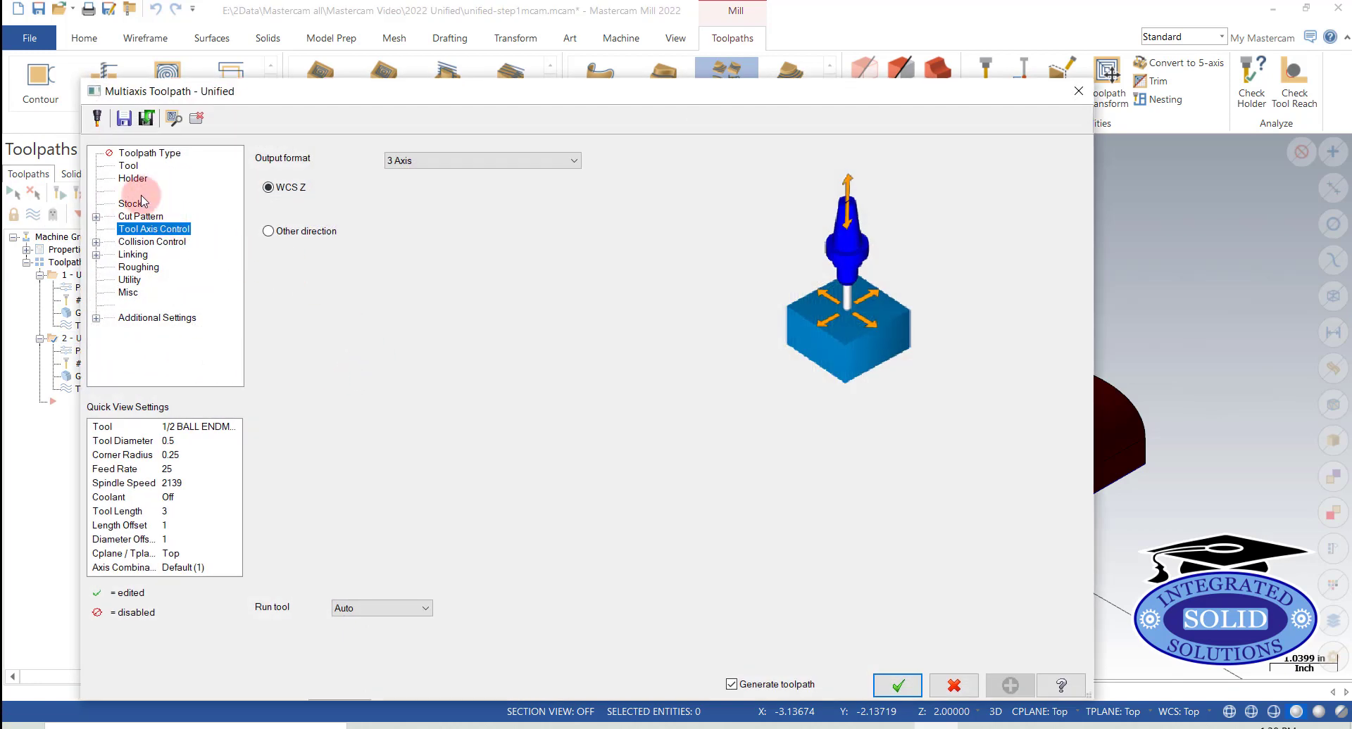
click(142, 217)
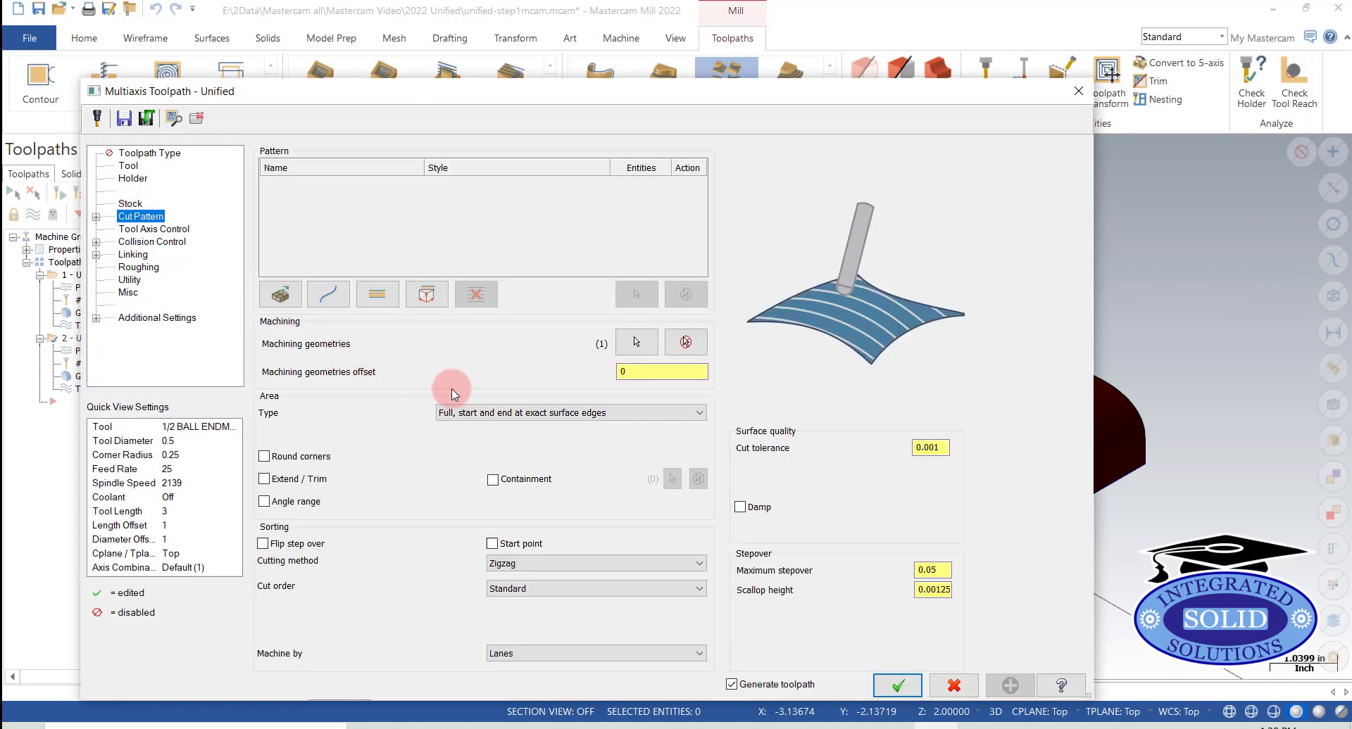
click(329, 296)
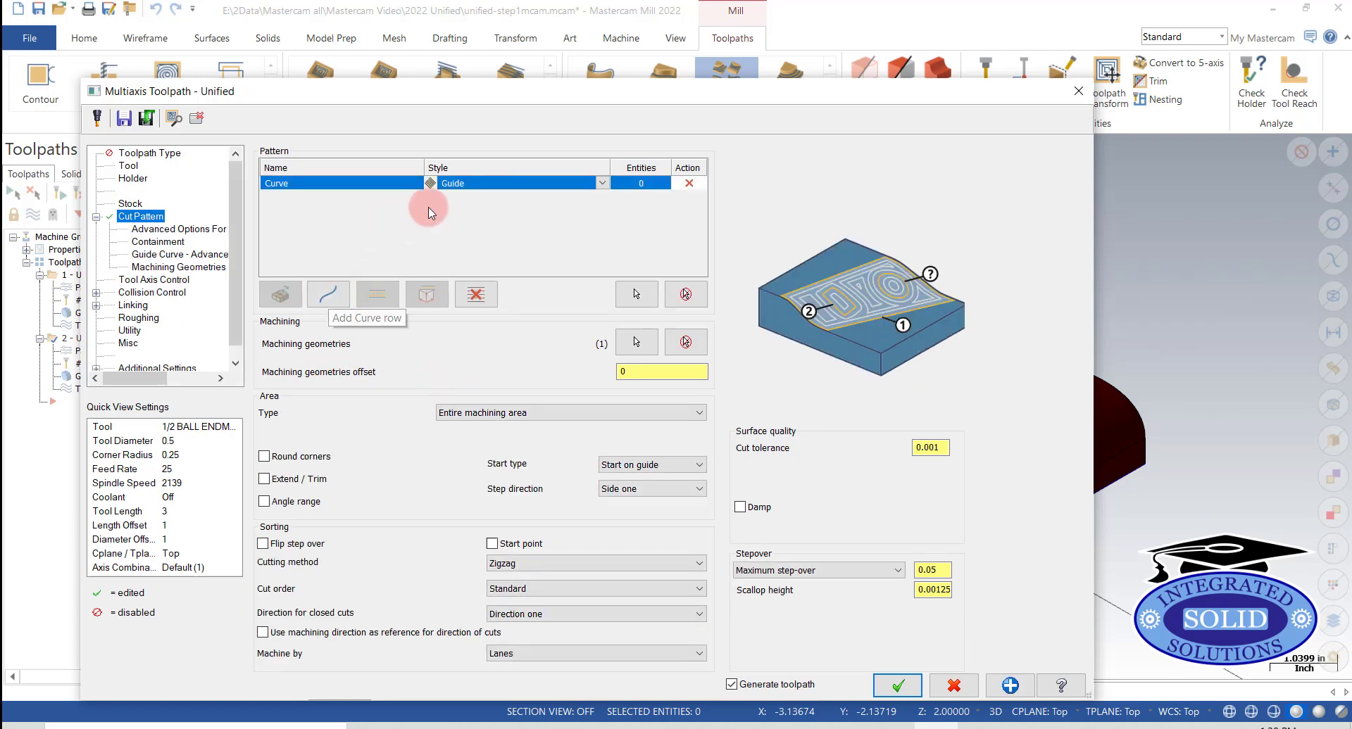
click(327, 299)
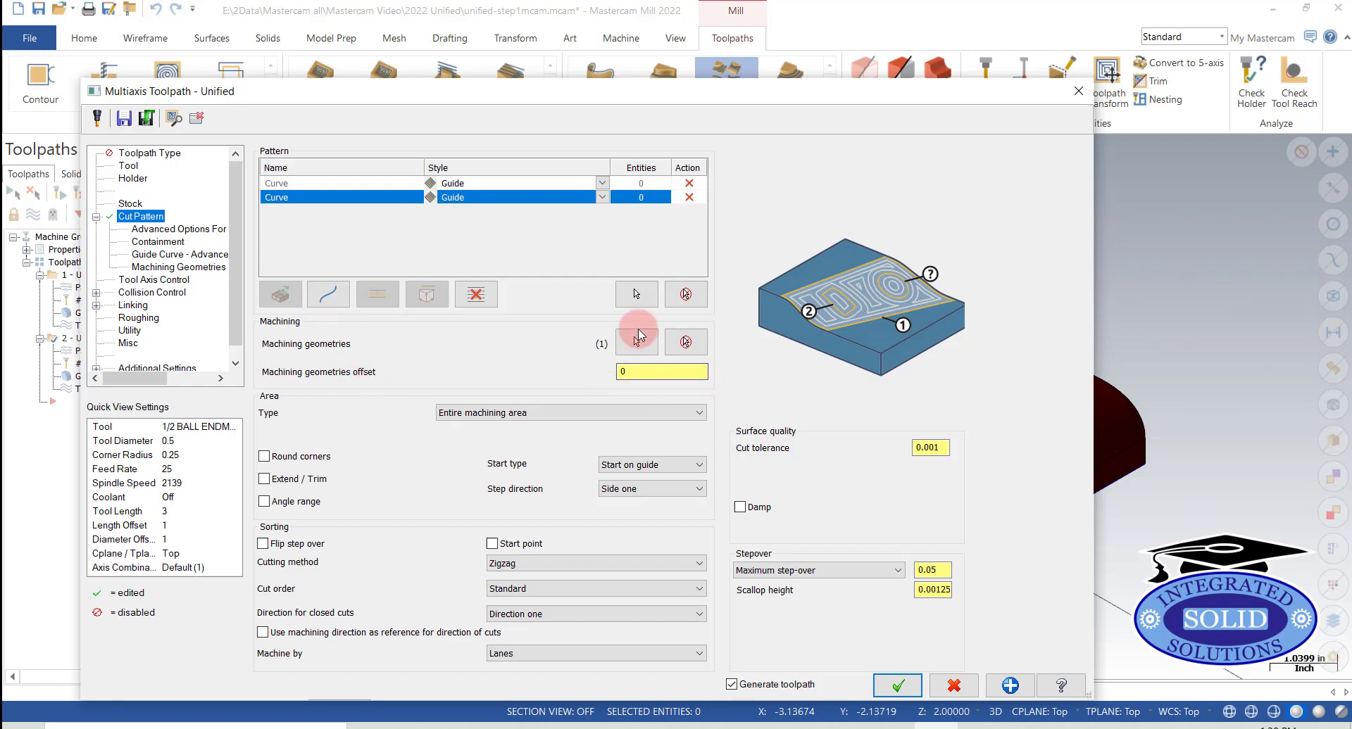
click(646, 185)
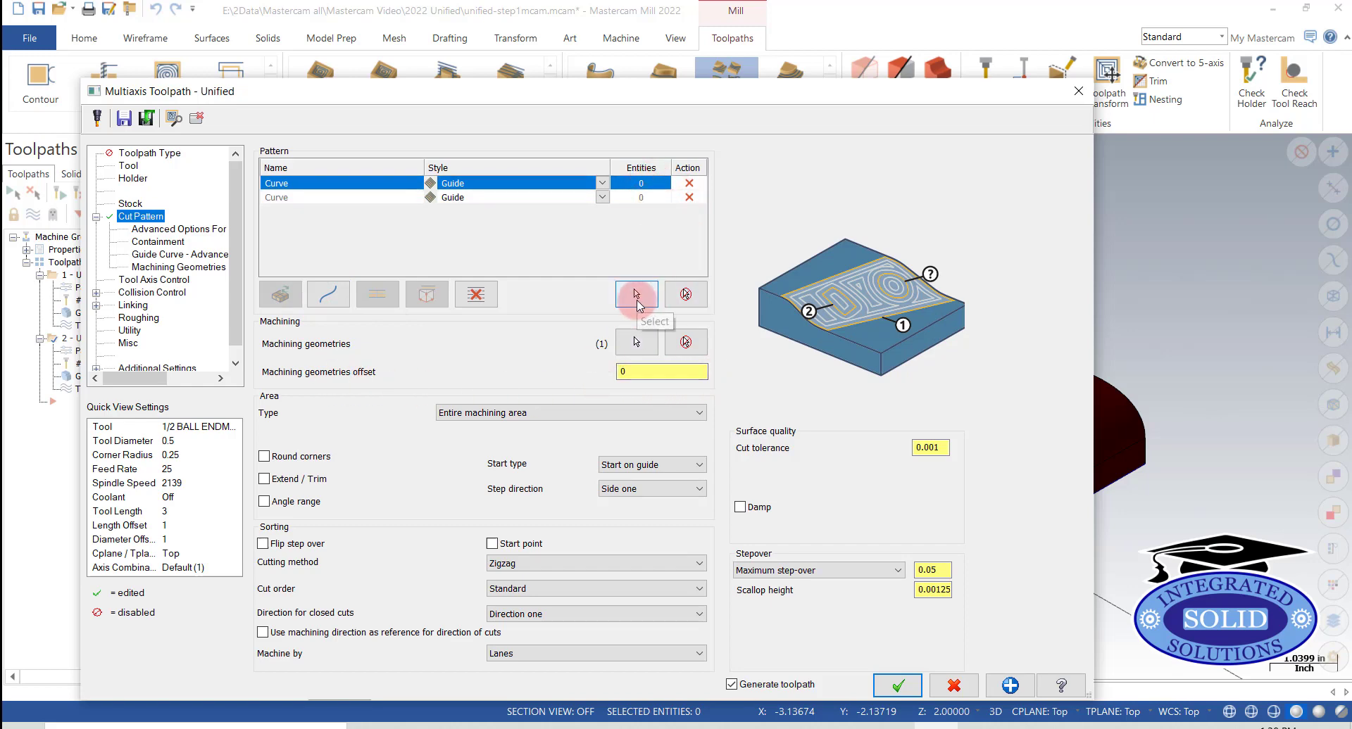
click(637, 294)
click(843, 422)
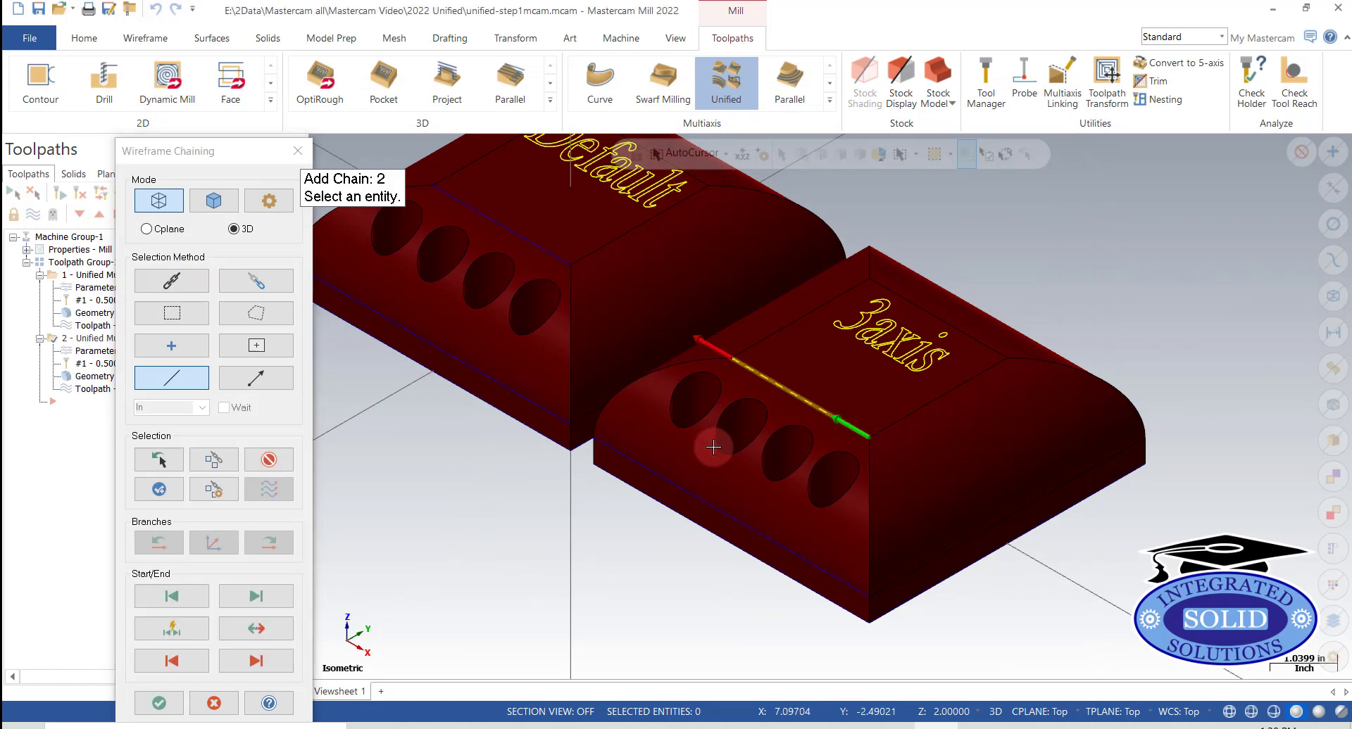
click(157, 704)
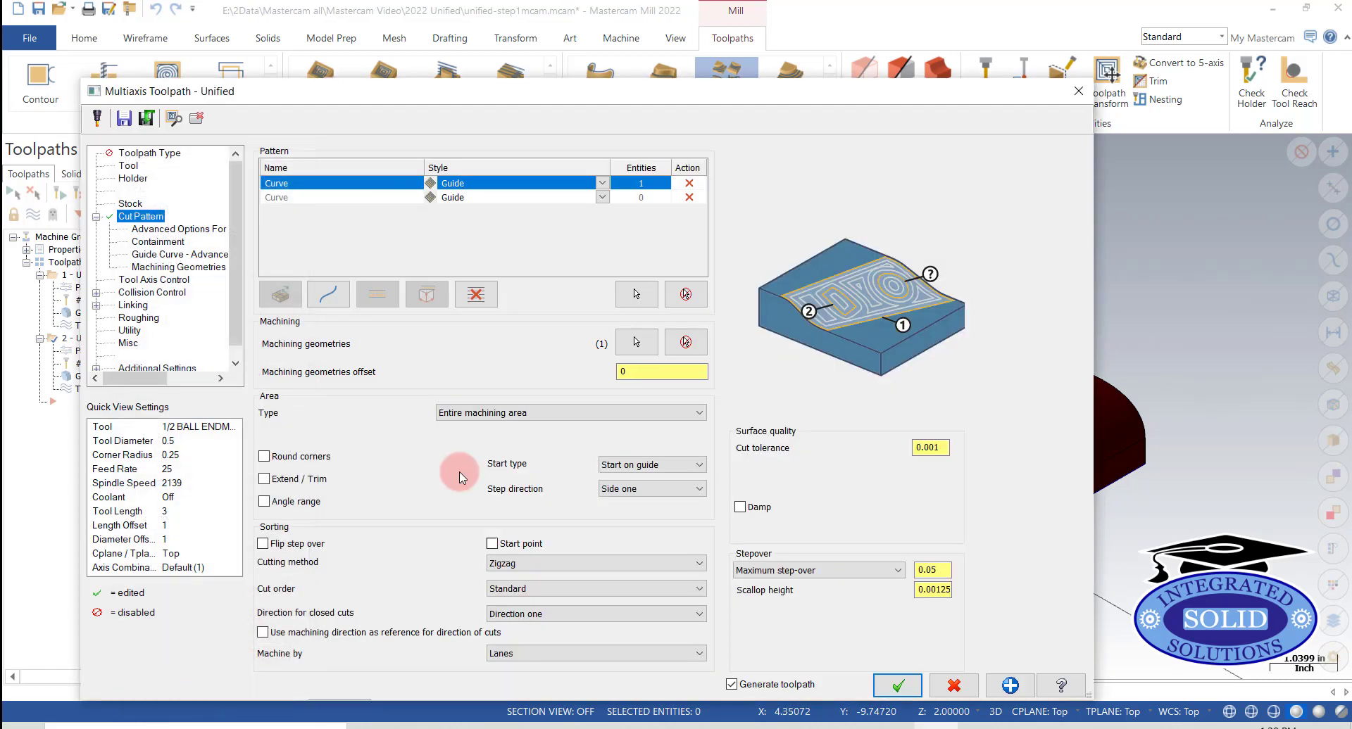
Step: Chain the lower front edge as the second guide curve and regenerate toolpath 2
click(642, 199)
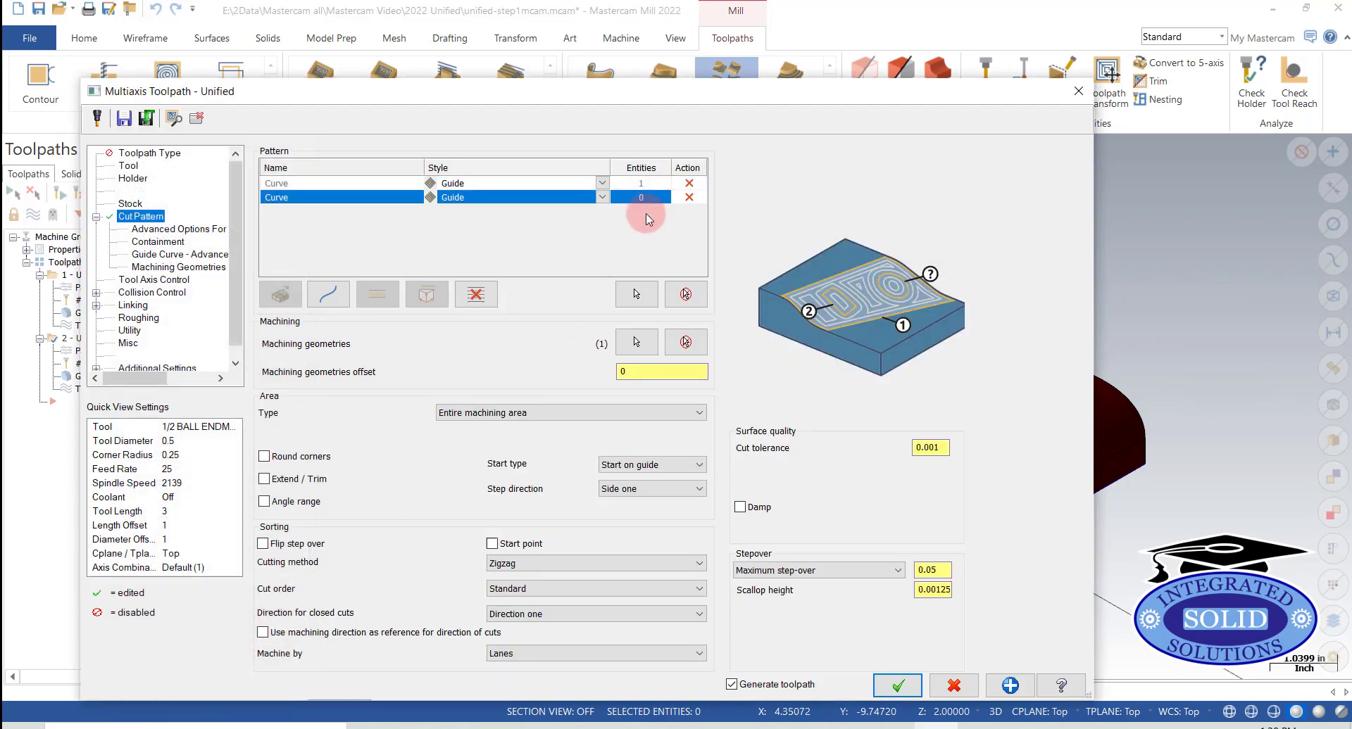
click(636, 296)
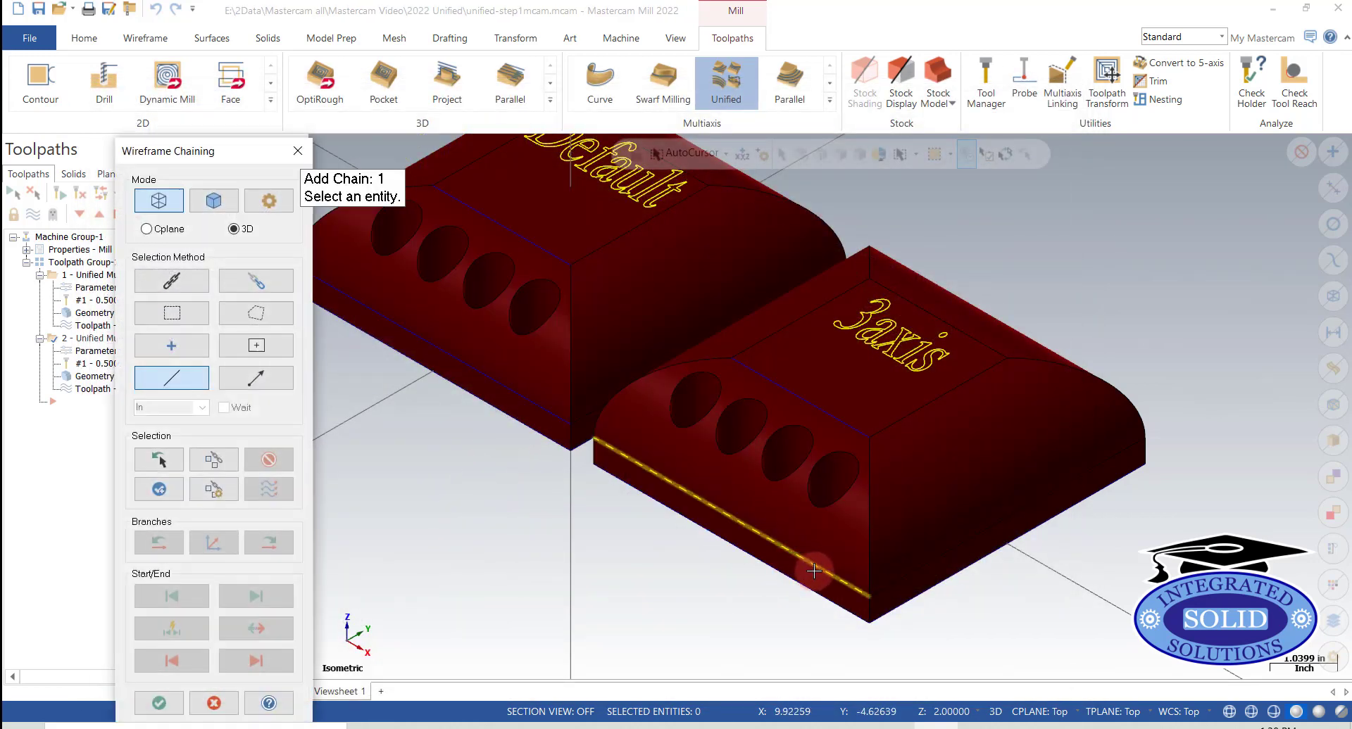
click(799, 579)
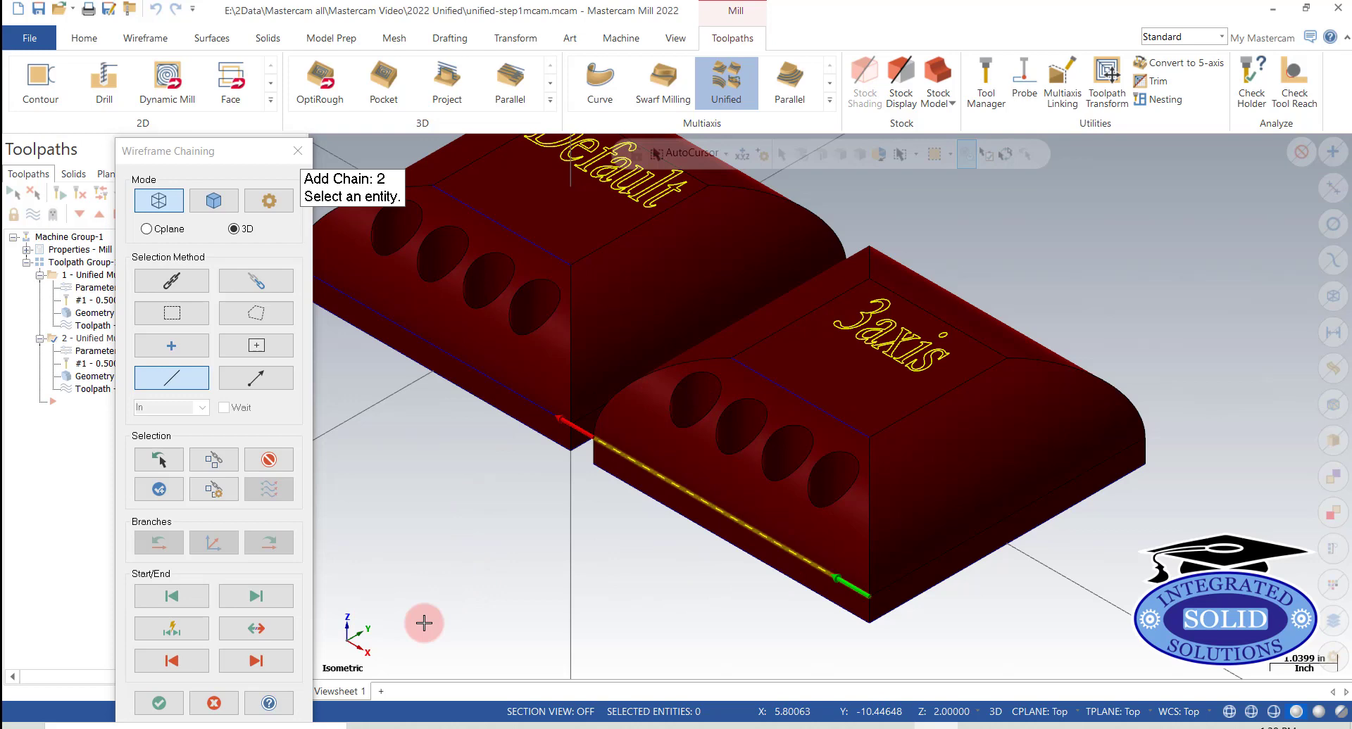
click(157, 704)
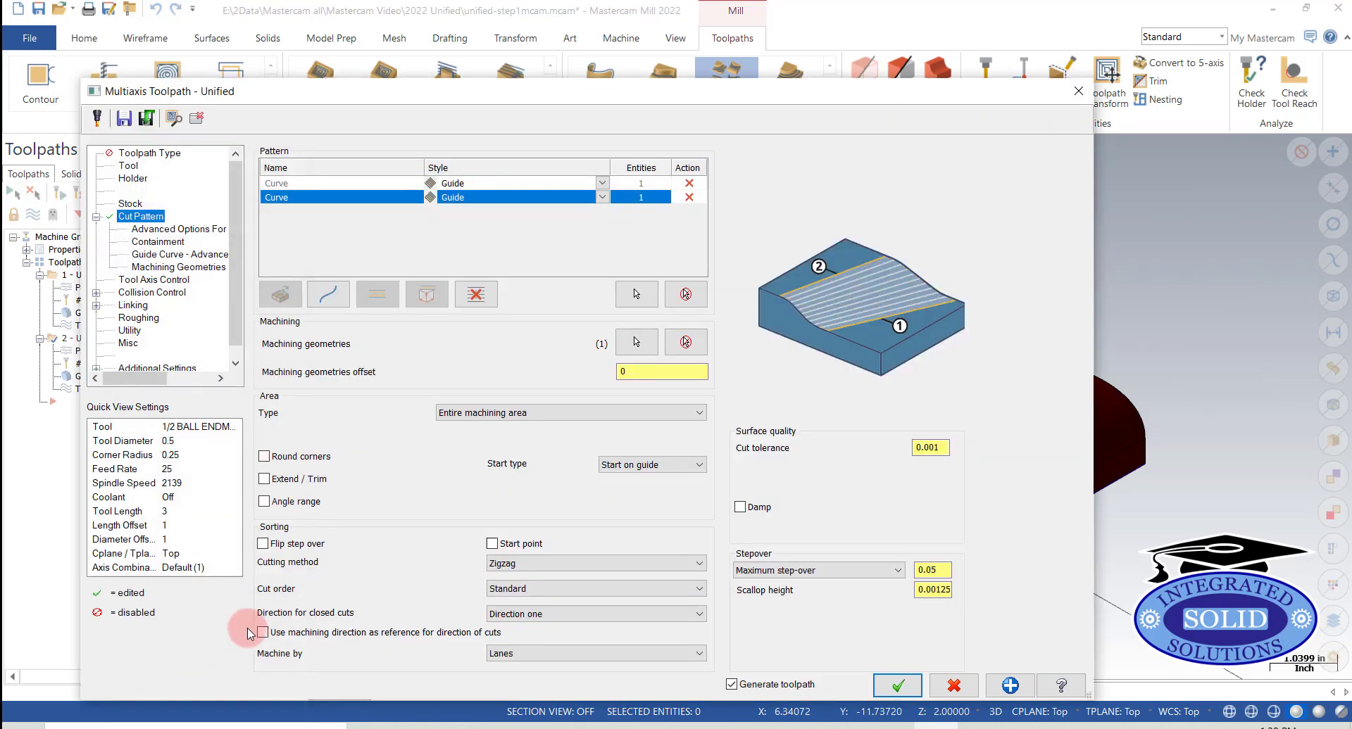
click(895, 689)
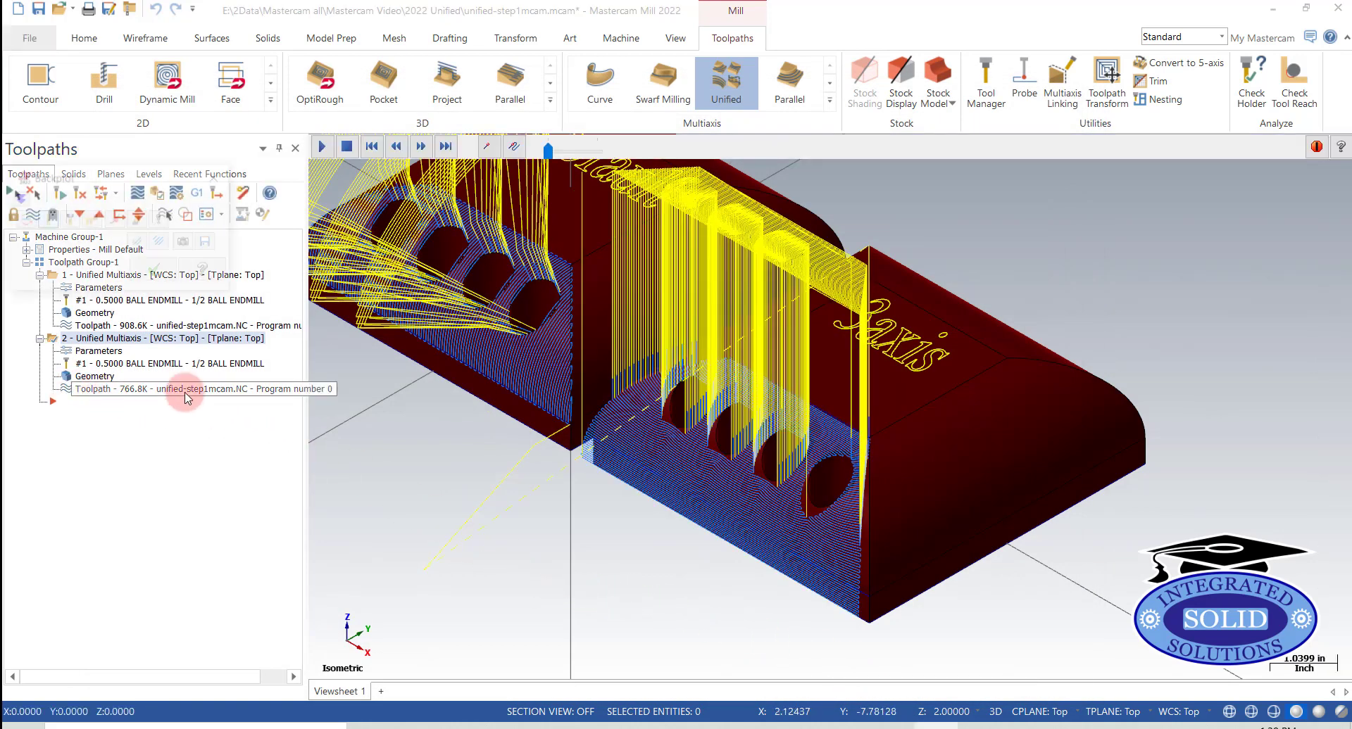
click(137, 193)
click(322, 149)
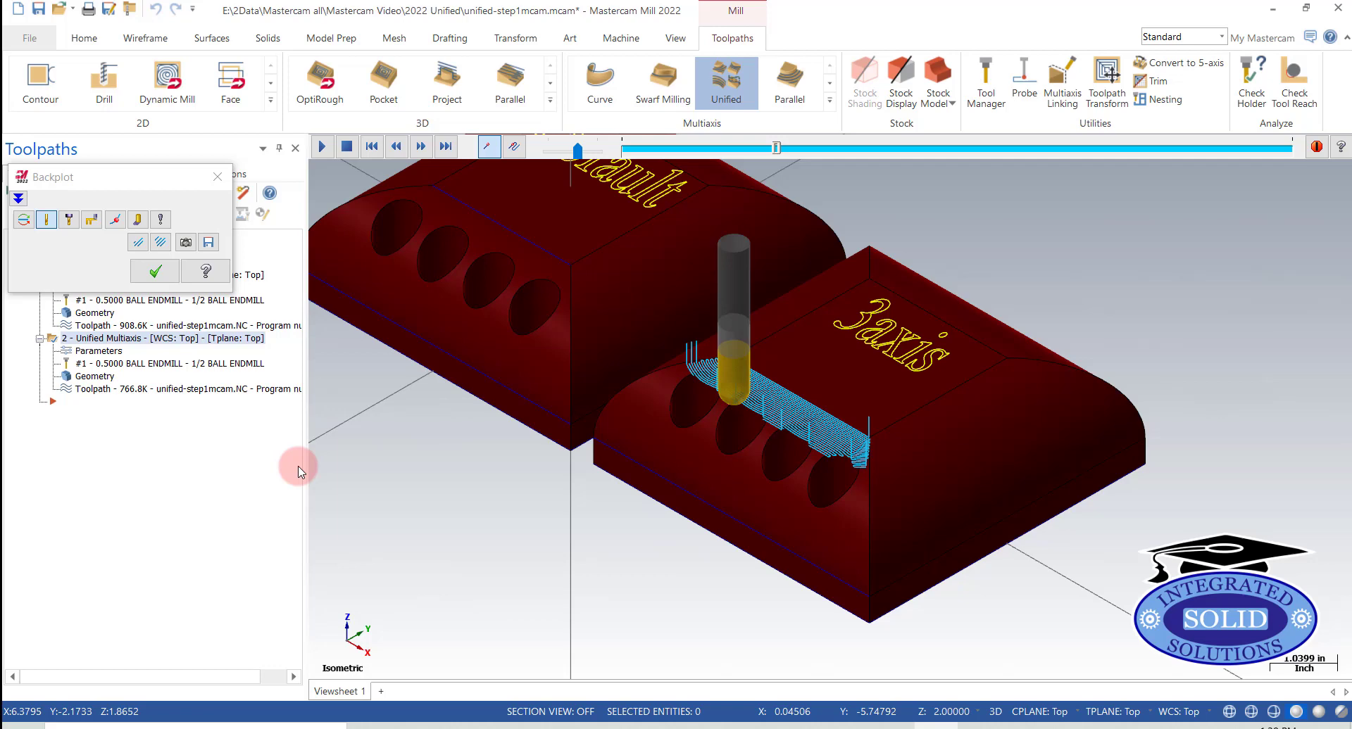
middle_drag(684, 628, 751, 615)
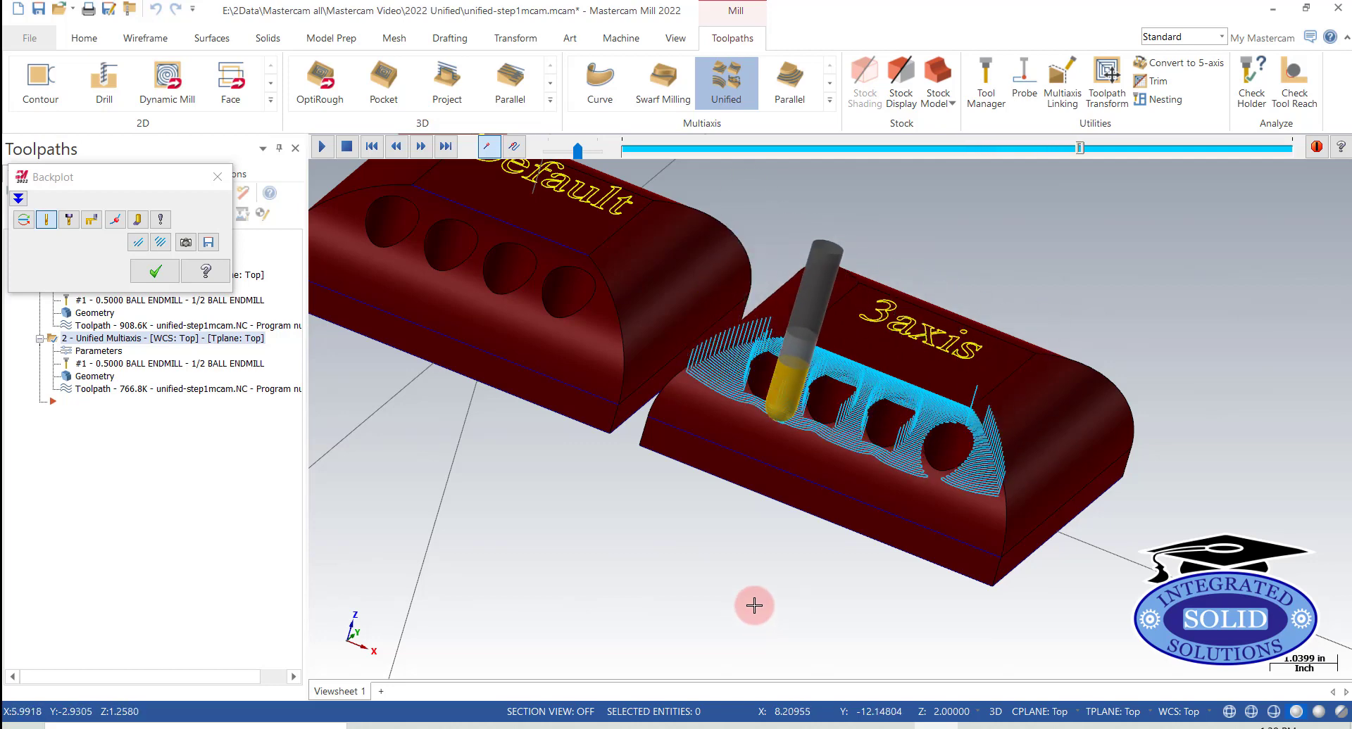
middle_drag(770, 564, 688, 564)
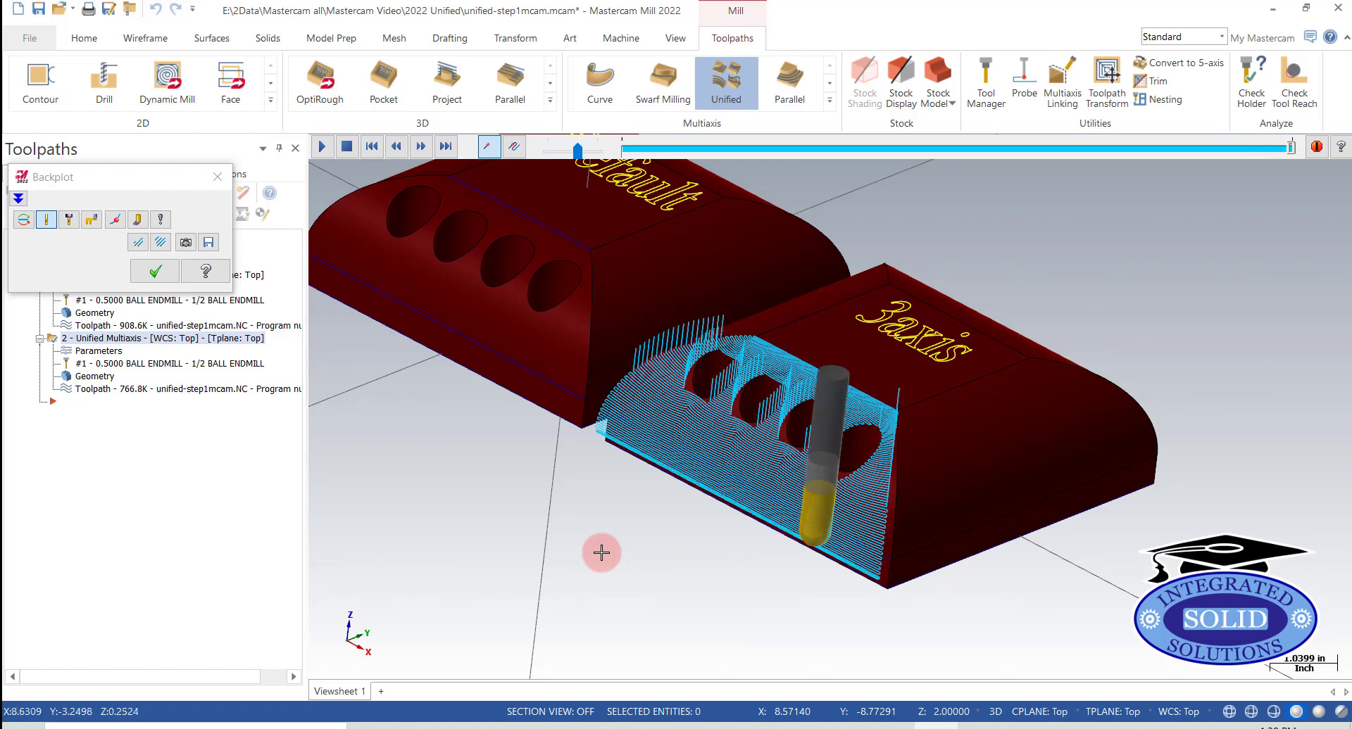
click(156, 273)
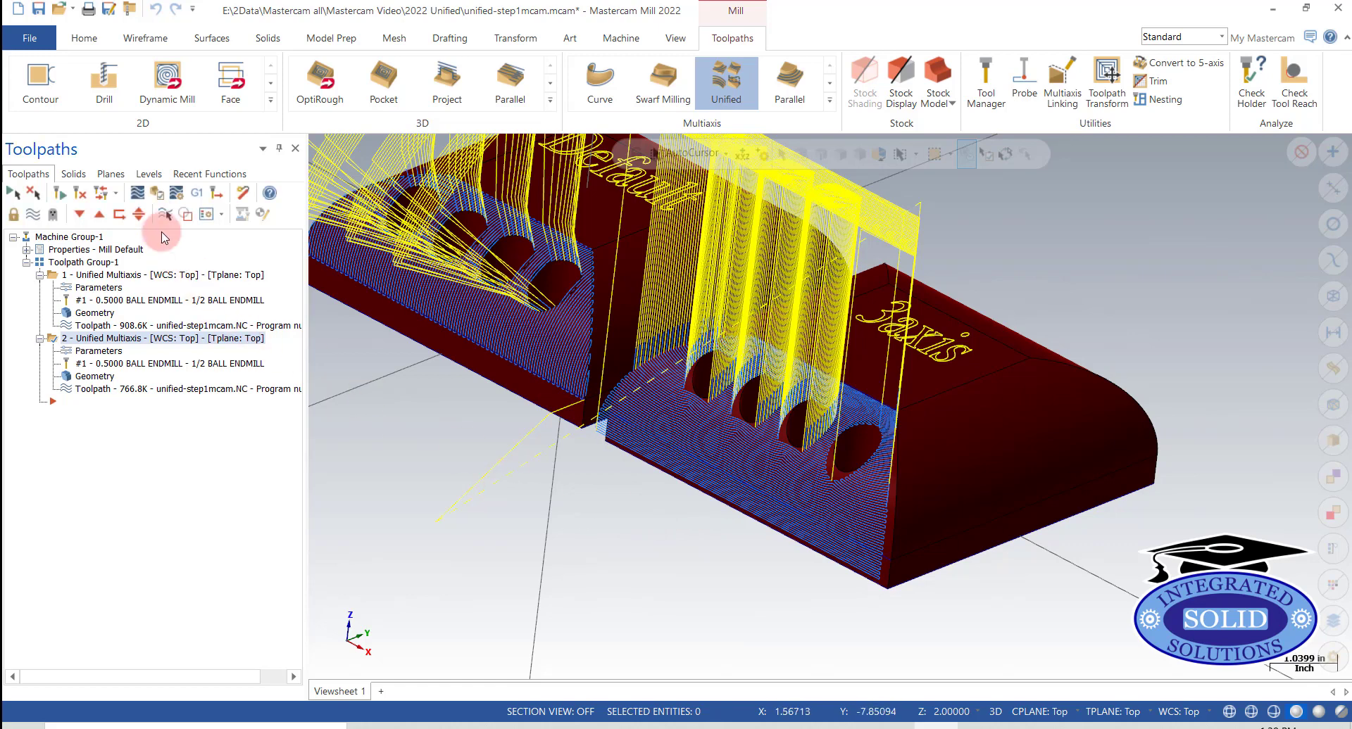
Step: Turn on the Fill hole level and zoom out to show the third four-holed block
click(149, 174)
click(68, 259)
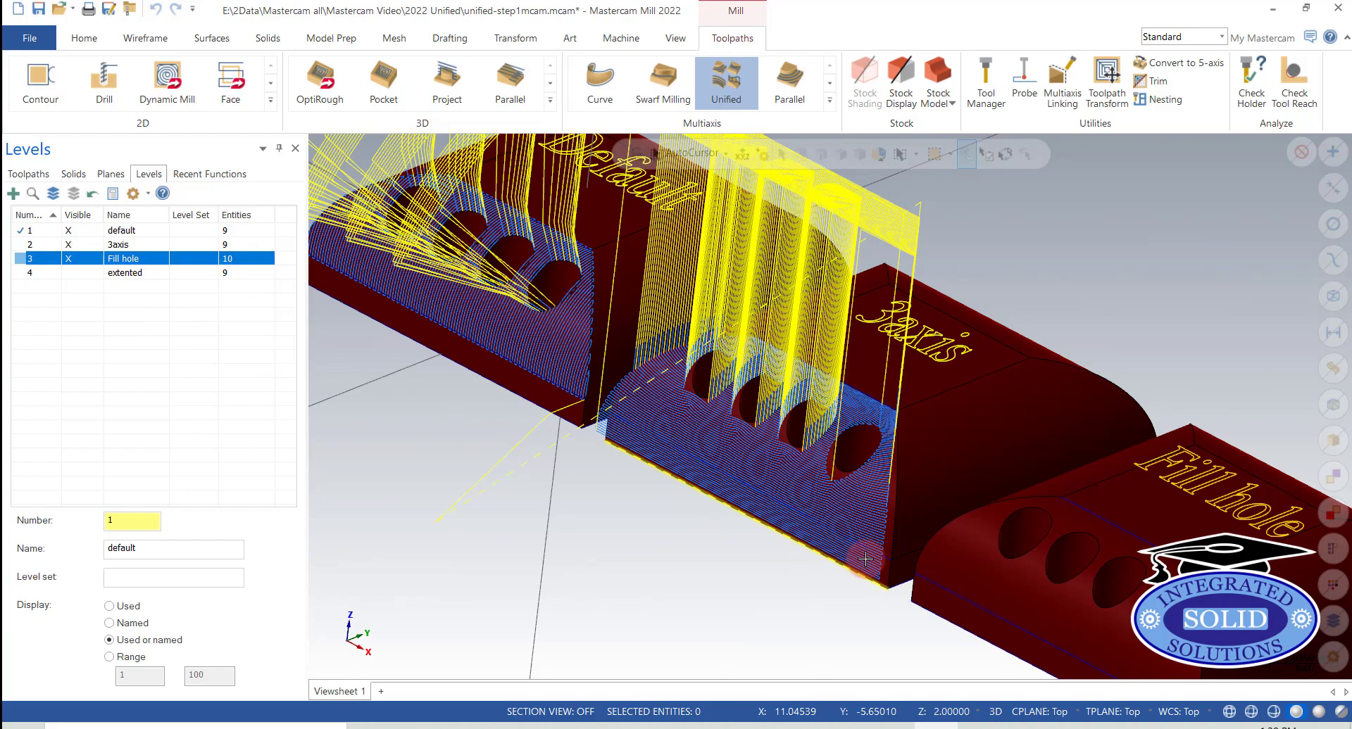
scroll(846, 507, up, 2)
scroll(770, 472, down, 4)
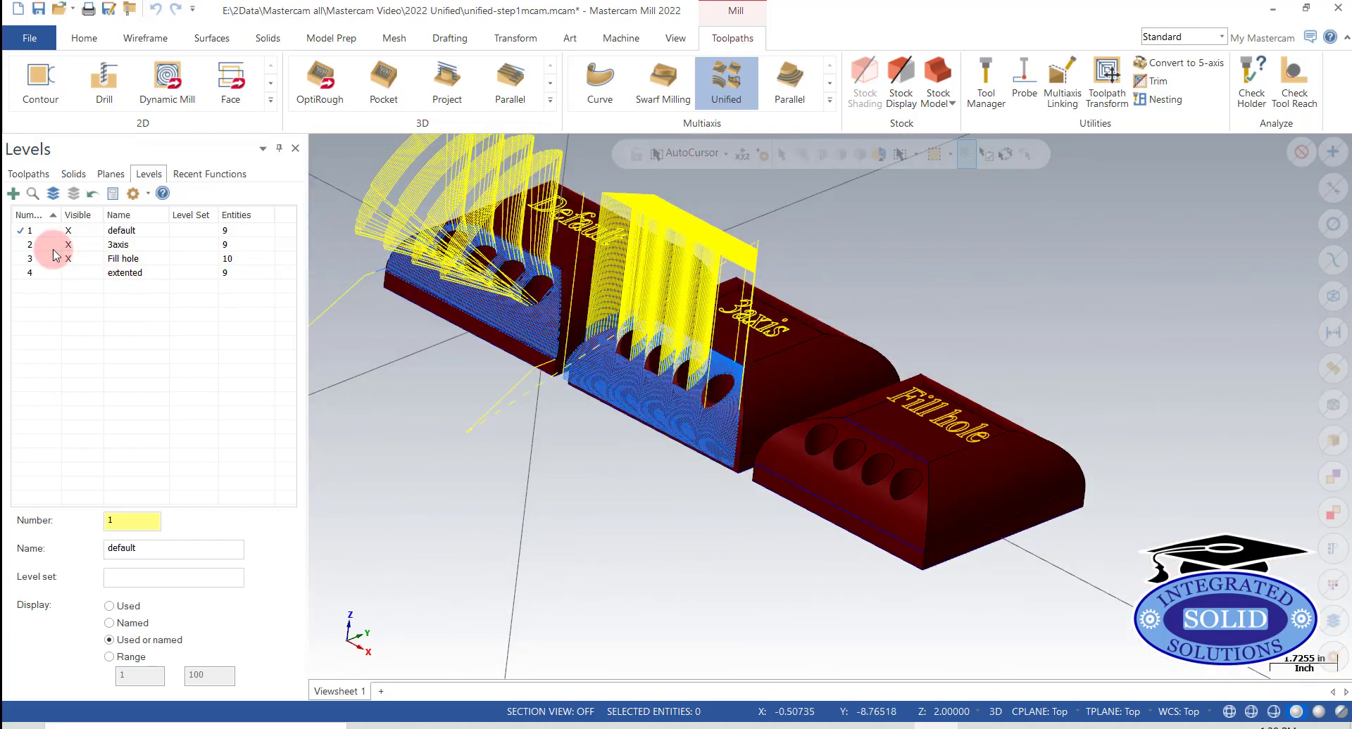
click(29, 174)
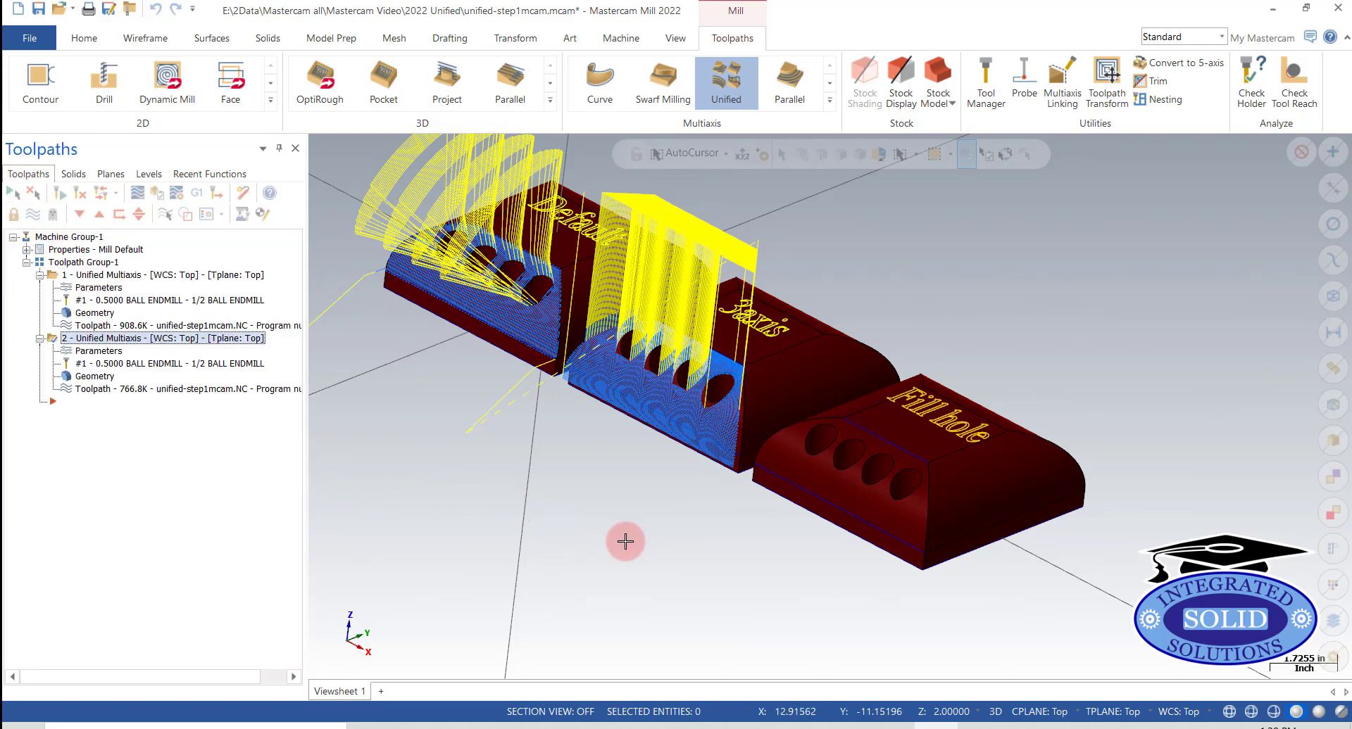
scroll(626, 542, up, 4)
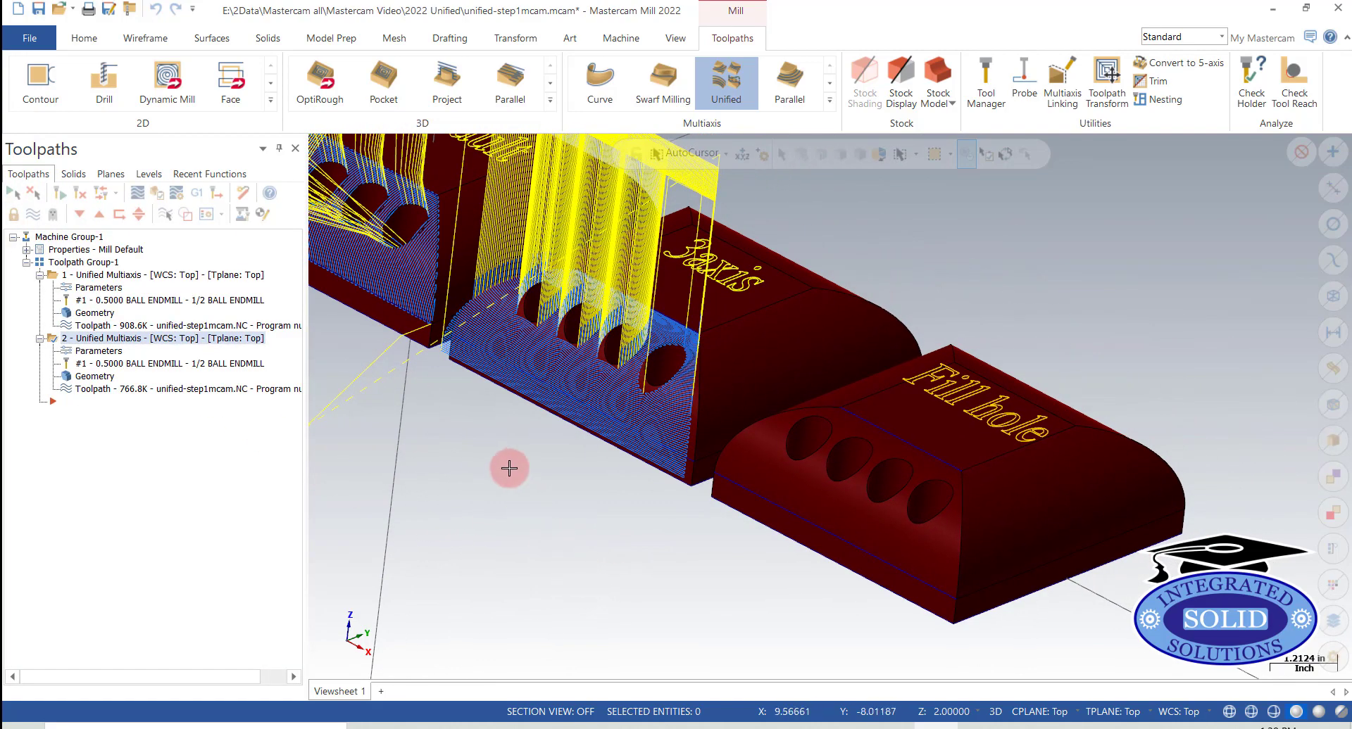
Step: Start a third Unified toolpath guided by the Fill hole block's top and lower front edges
click(726, 80)
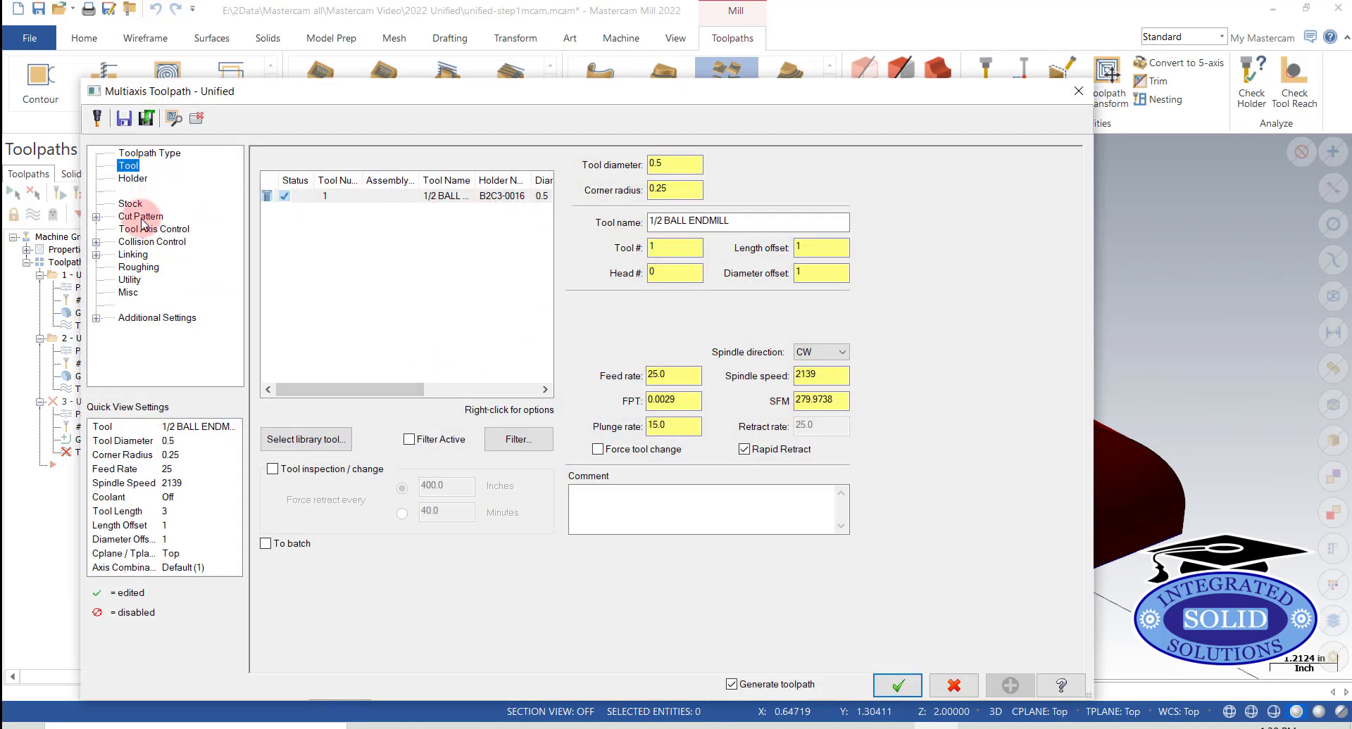
click(141, 218)
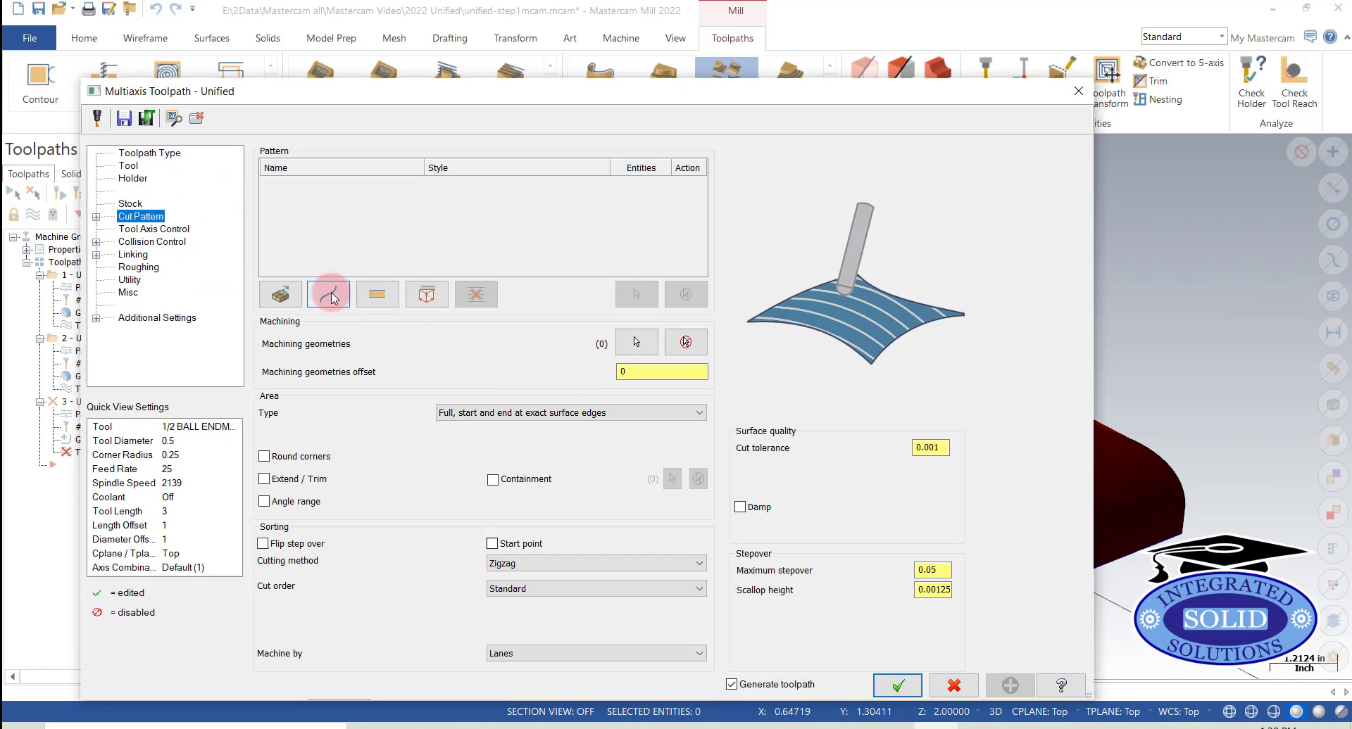
click(330, 297)
click(330, 296)
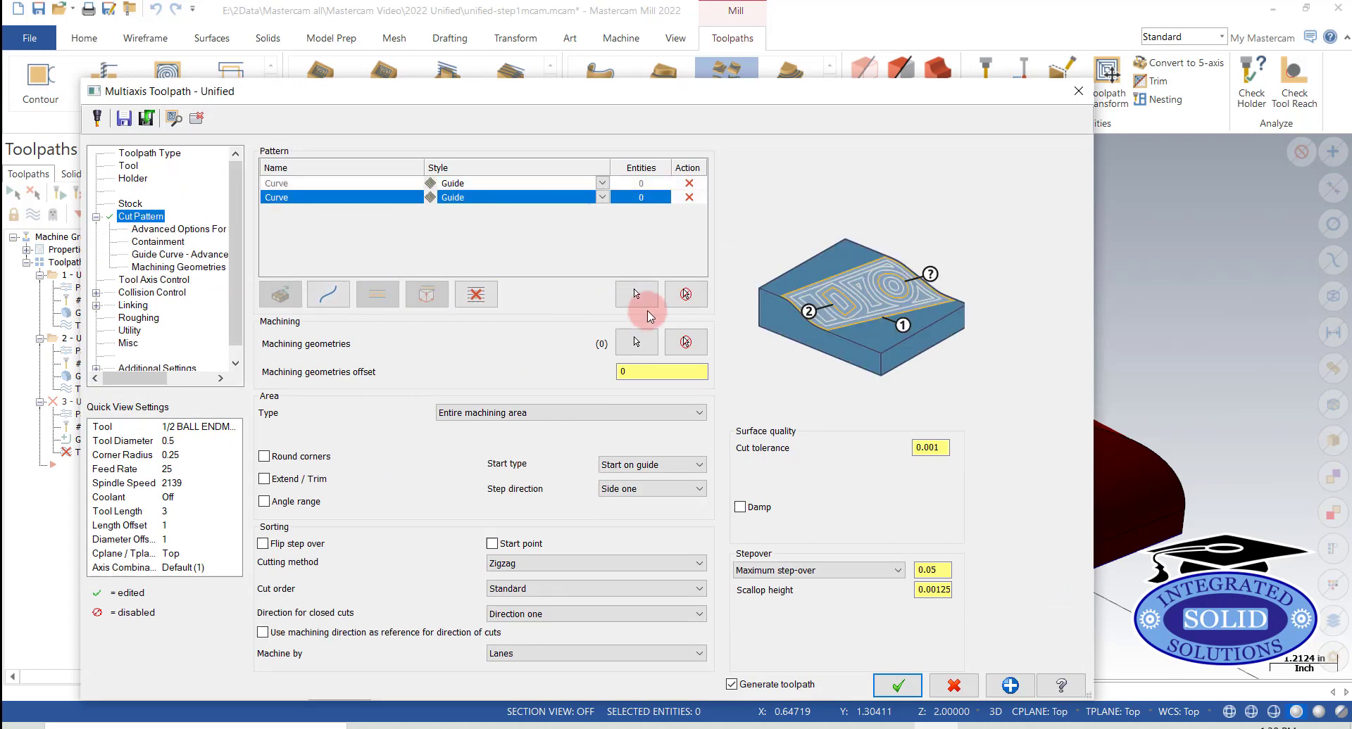
click(639, 296)
click(938, 461)
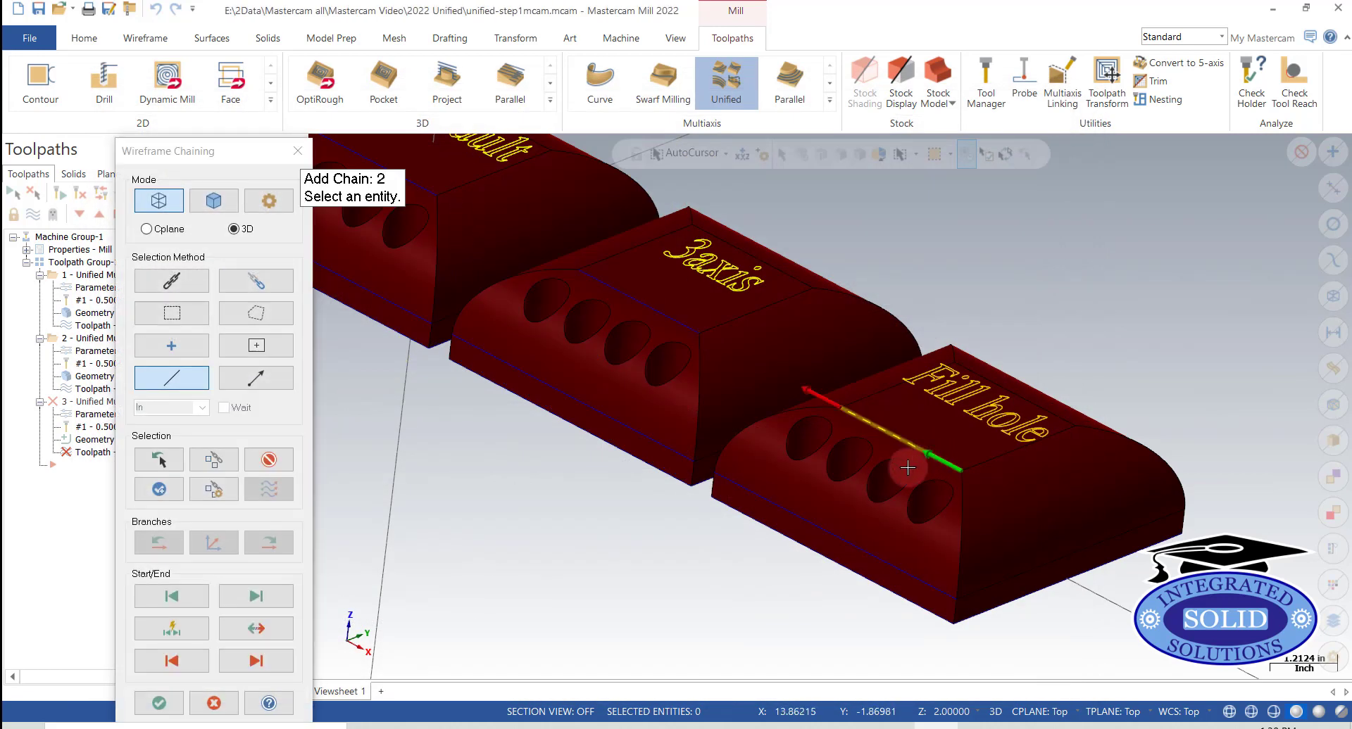
click(179, 699)
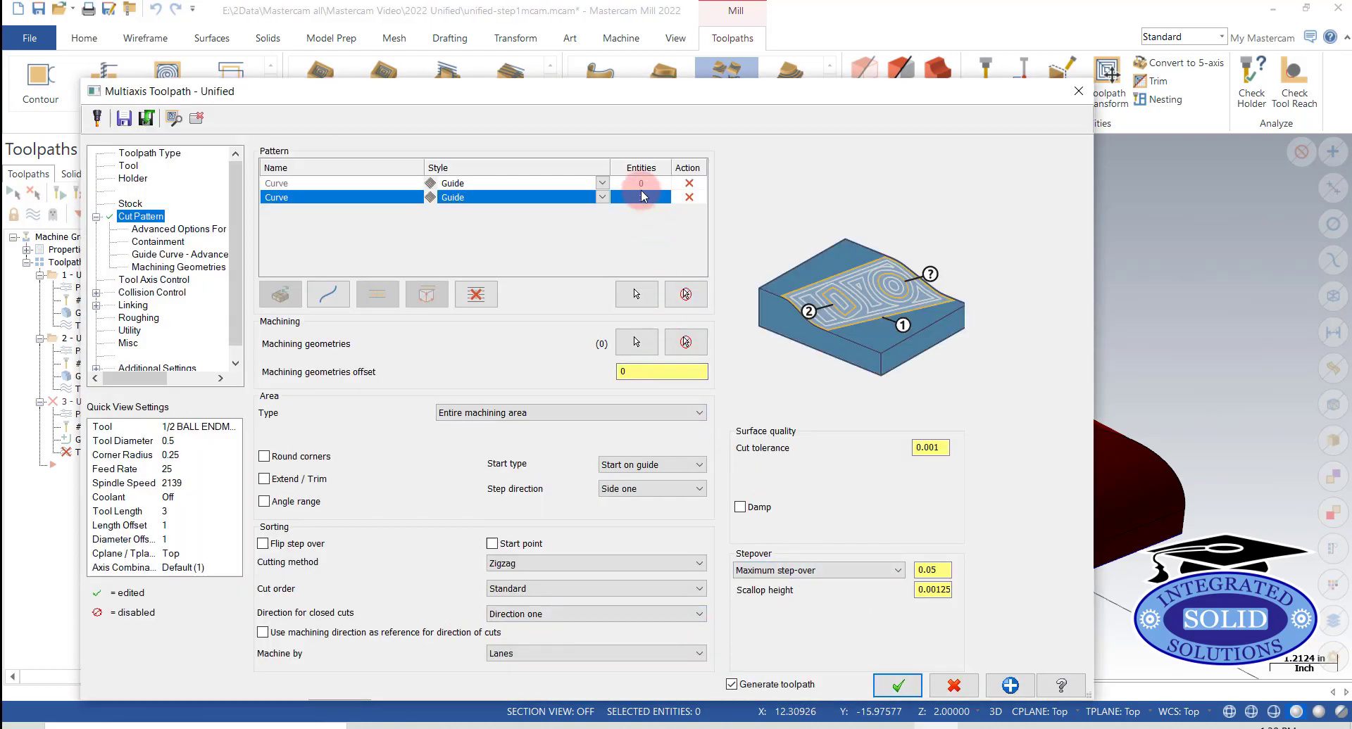
click(636, 295)
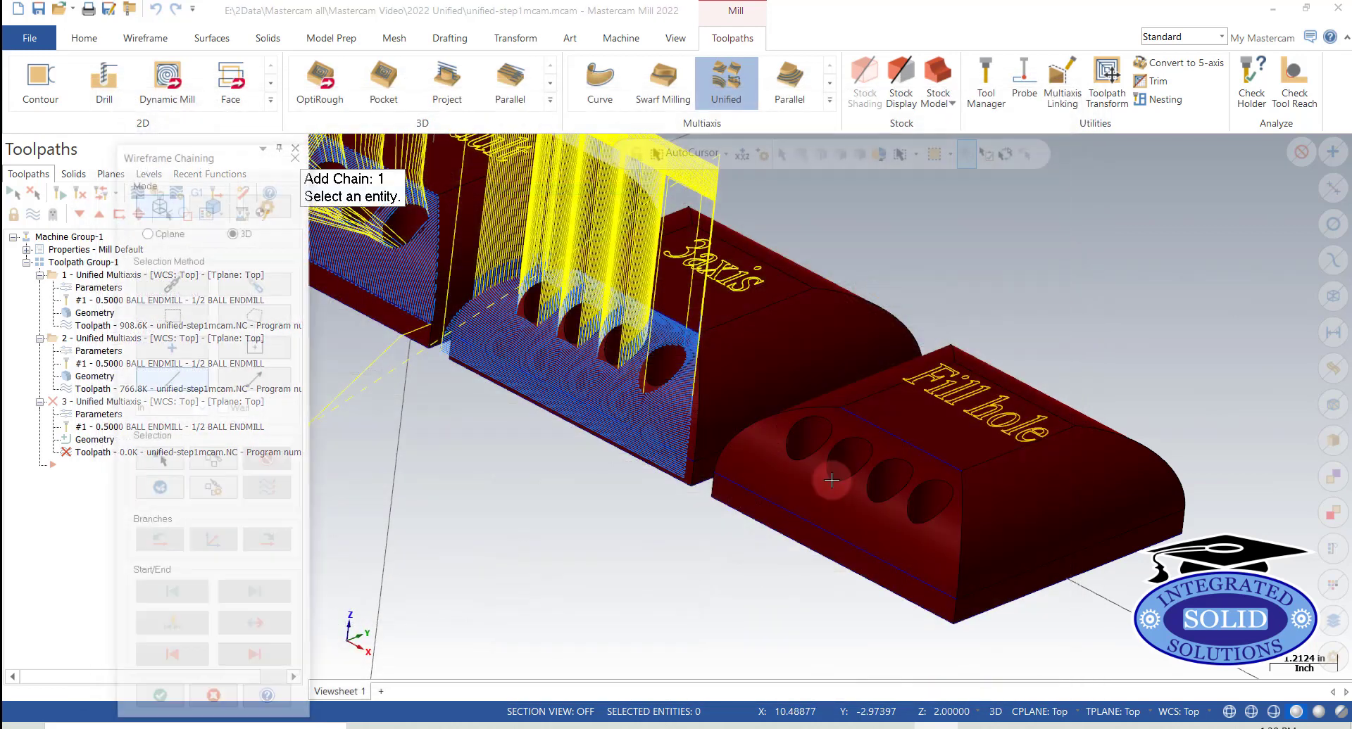
click(787, 510)
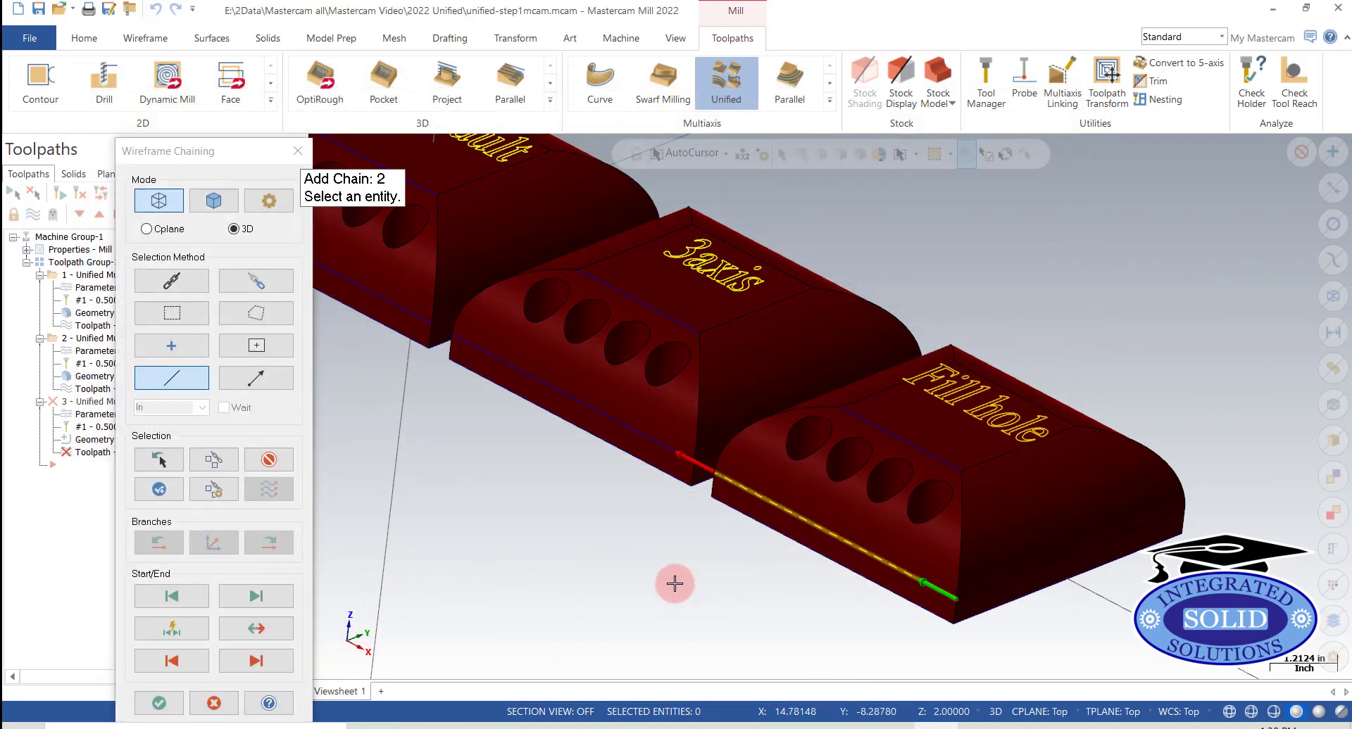
click(160, 704)
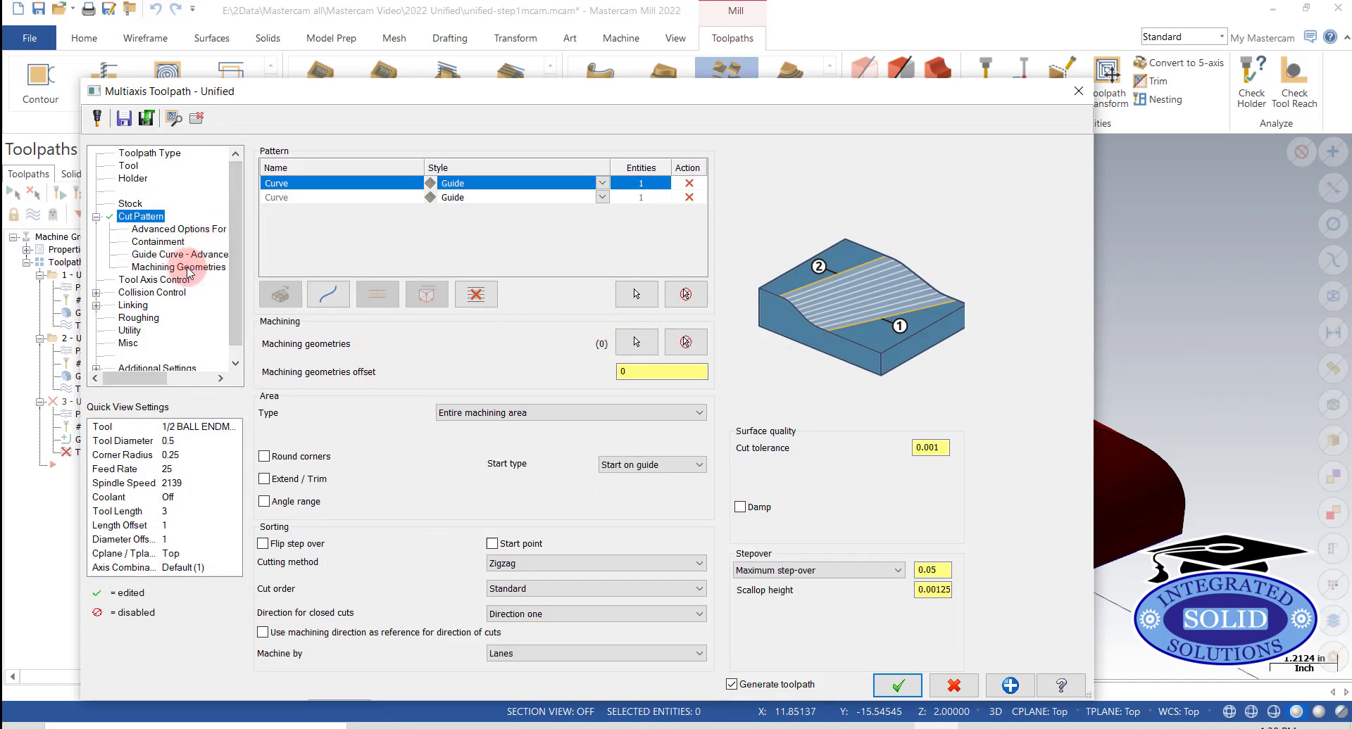
Step: Select the front curved face of the Fill hole block as the machining geometry
click(637, 343)
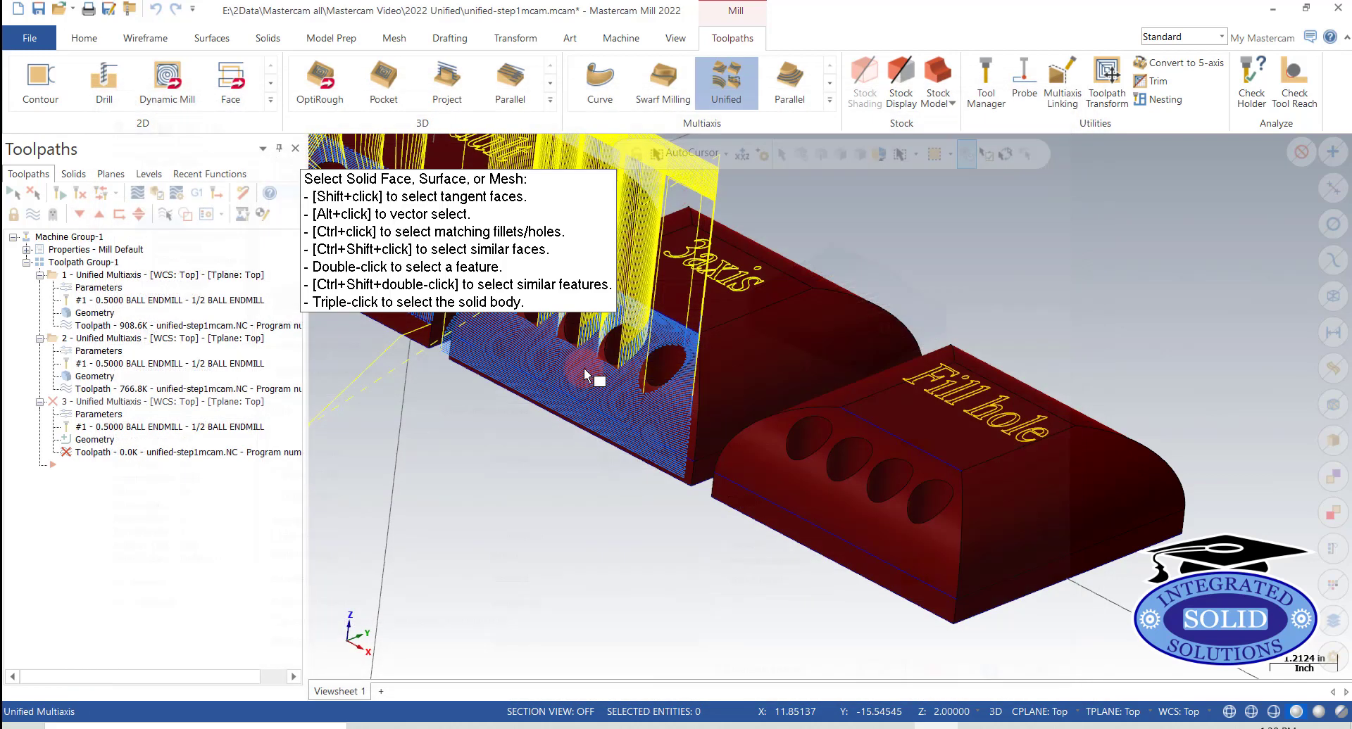
click(790, 477)
click(769, 190)
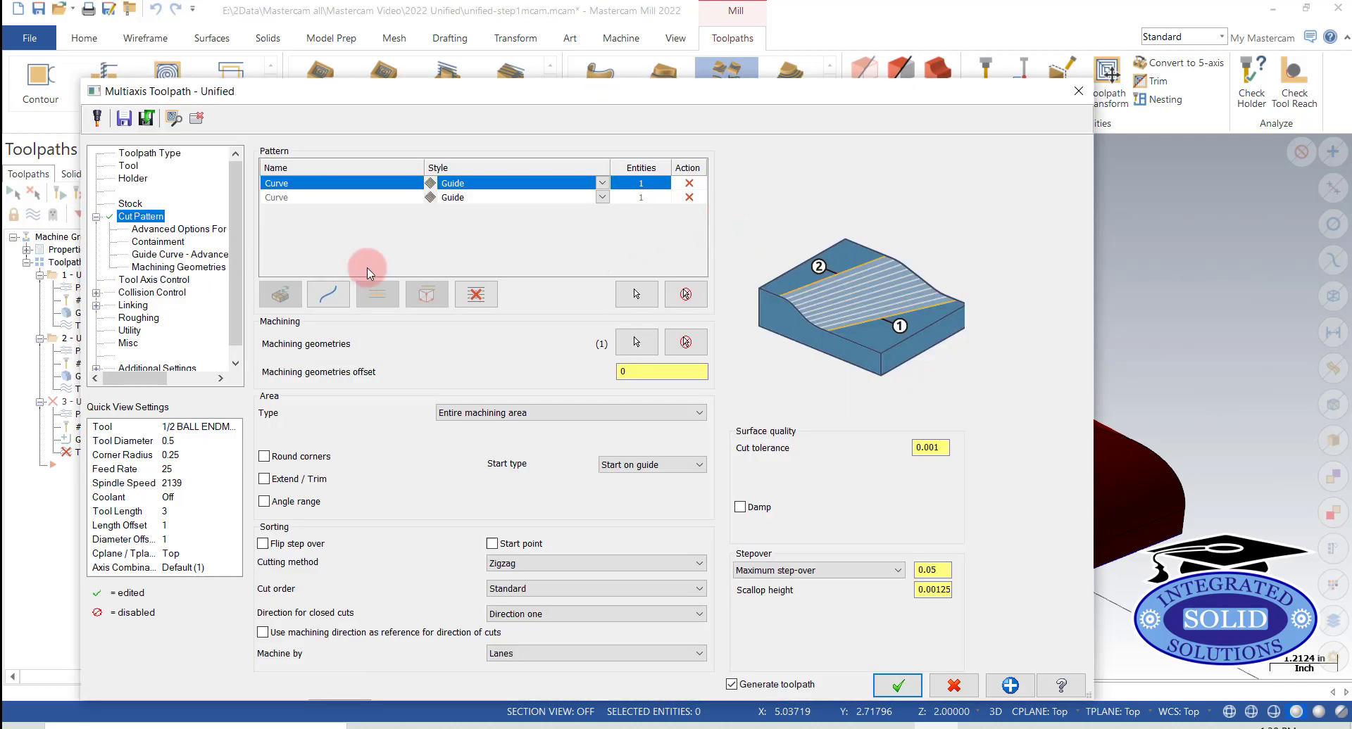
Step: Turn on Fill holes in Machining Geometries and generate the third toolpath
click(147, 267)
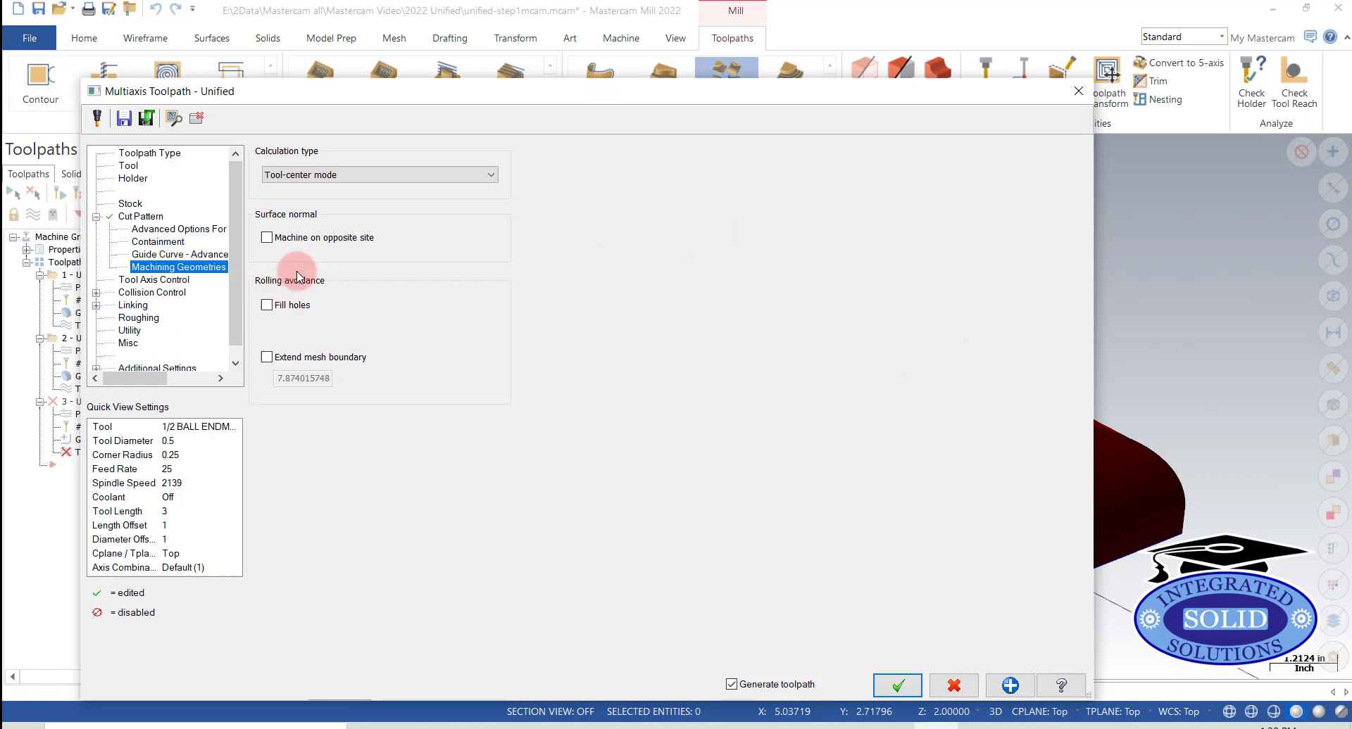
click(267, 306)
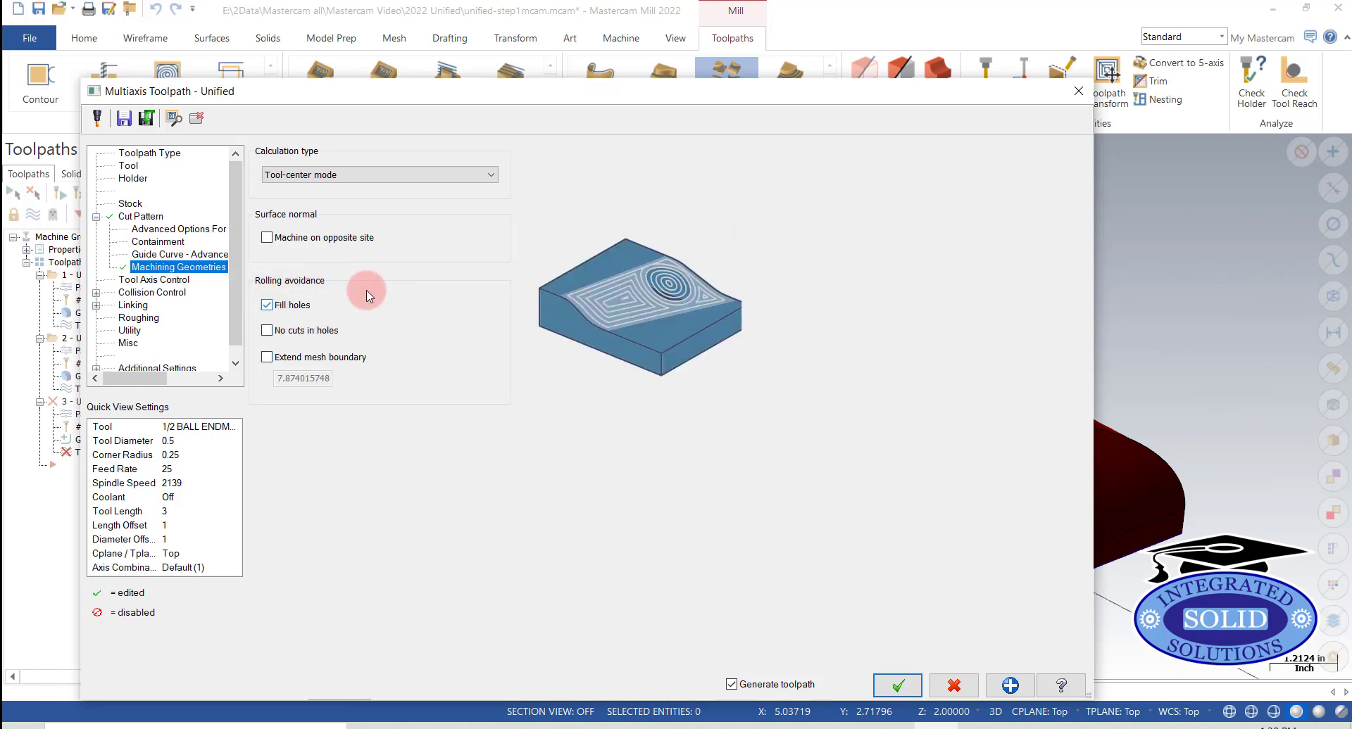
click(893, 687)
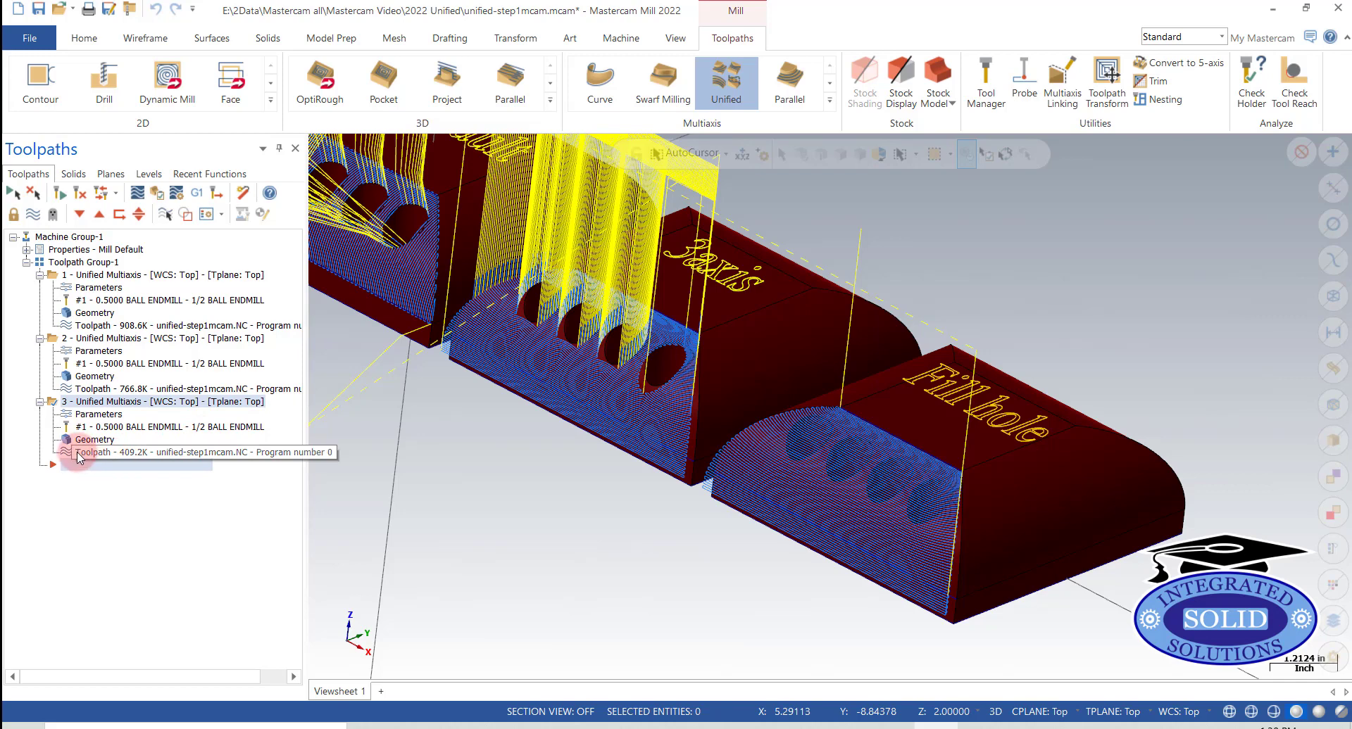
key(alt+t)
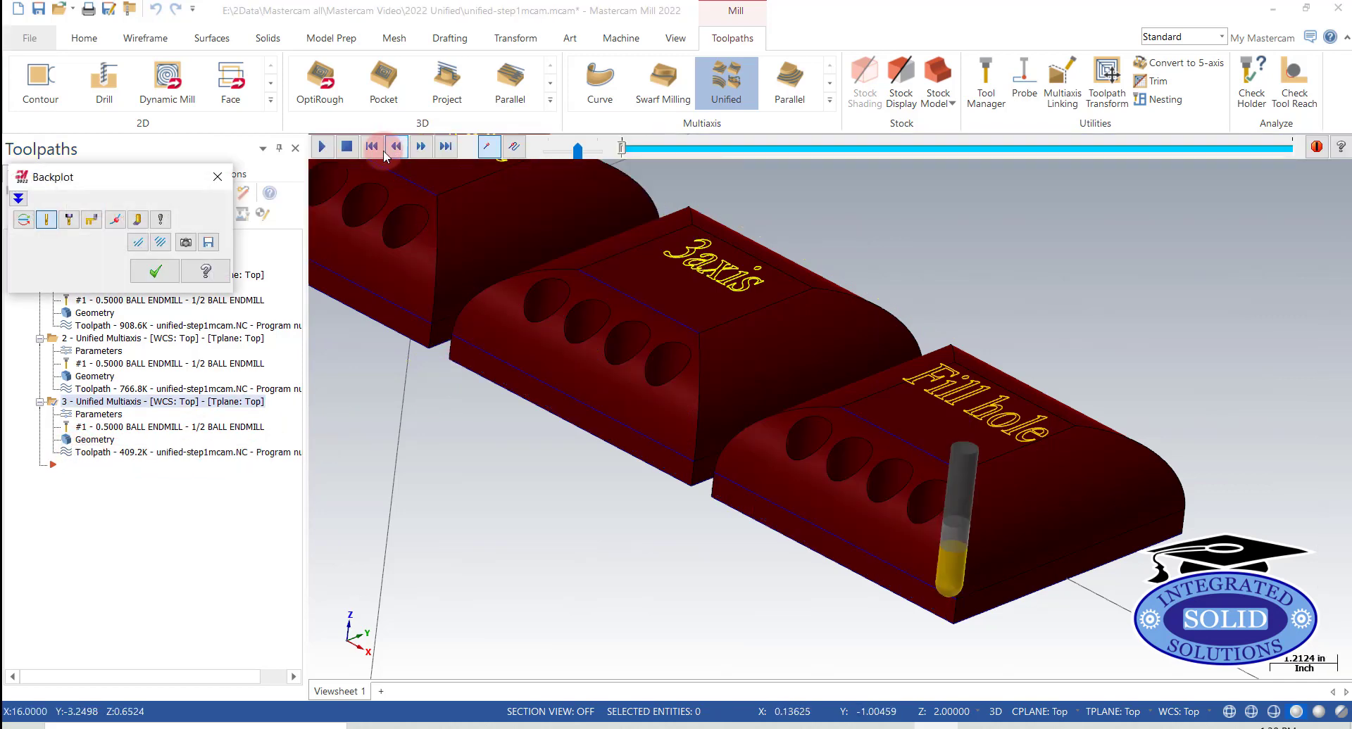
click(323, 146)
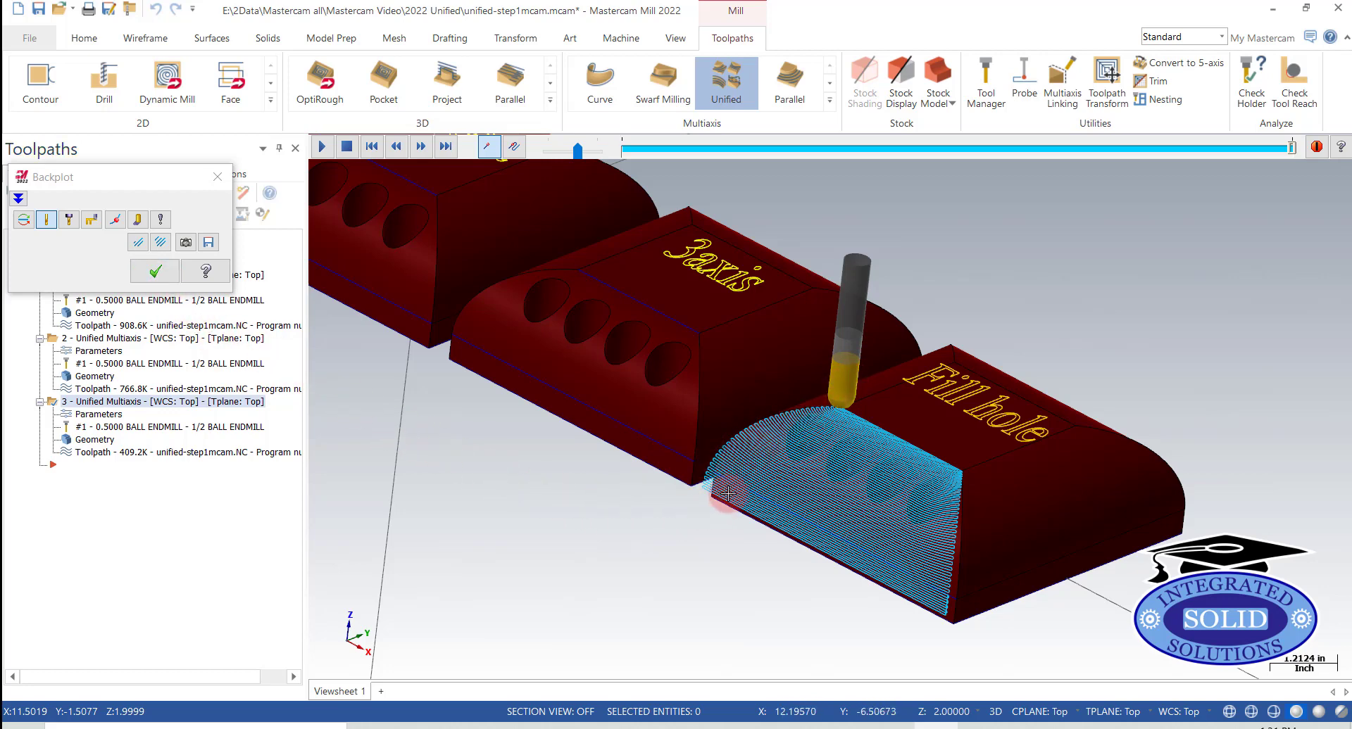
Step: Enable Flip step over in toolpath 3's Cut Pattern, regenerate it, and open its backplot
click(156, 272)
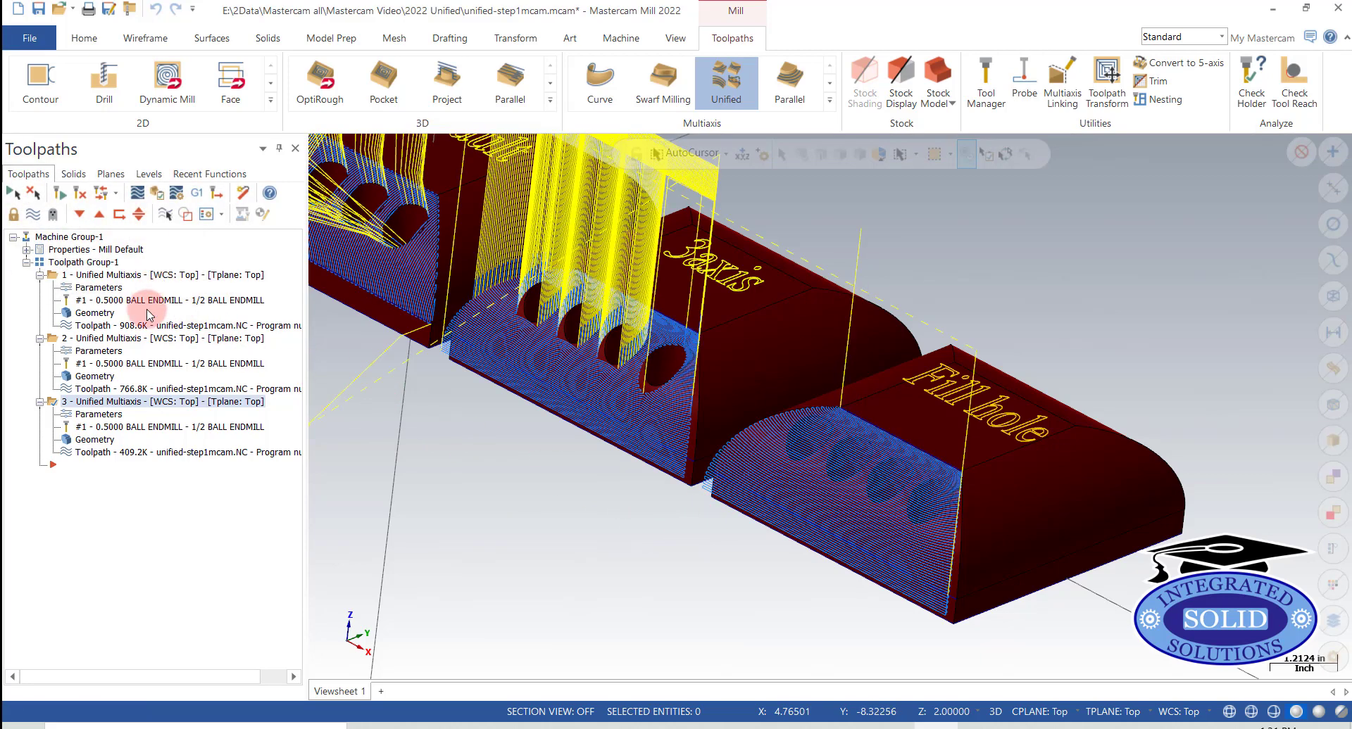
click(93, 418)
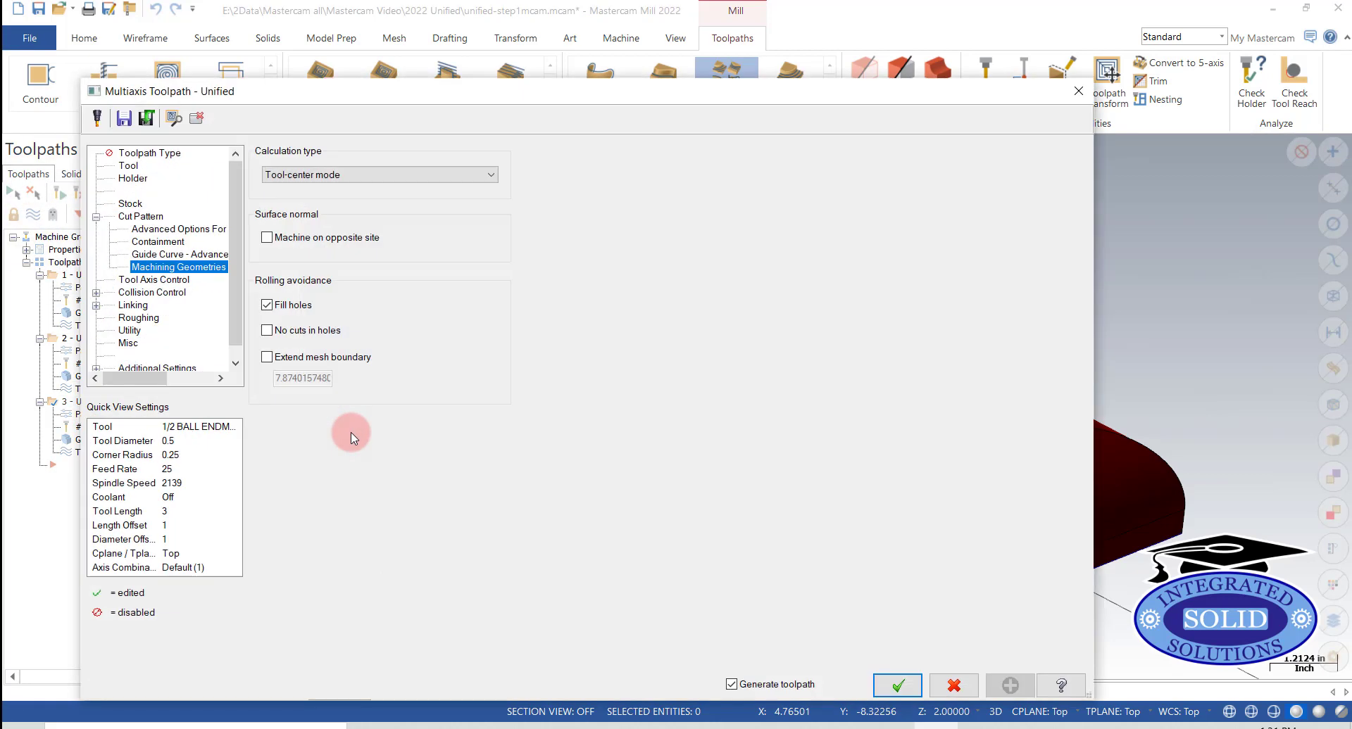
click(141, 216)
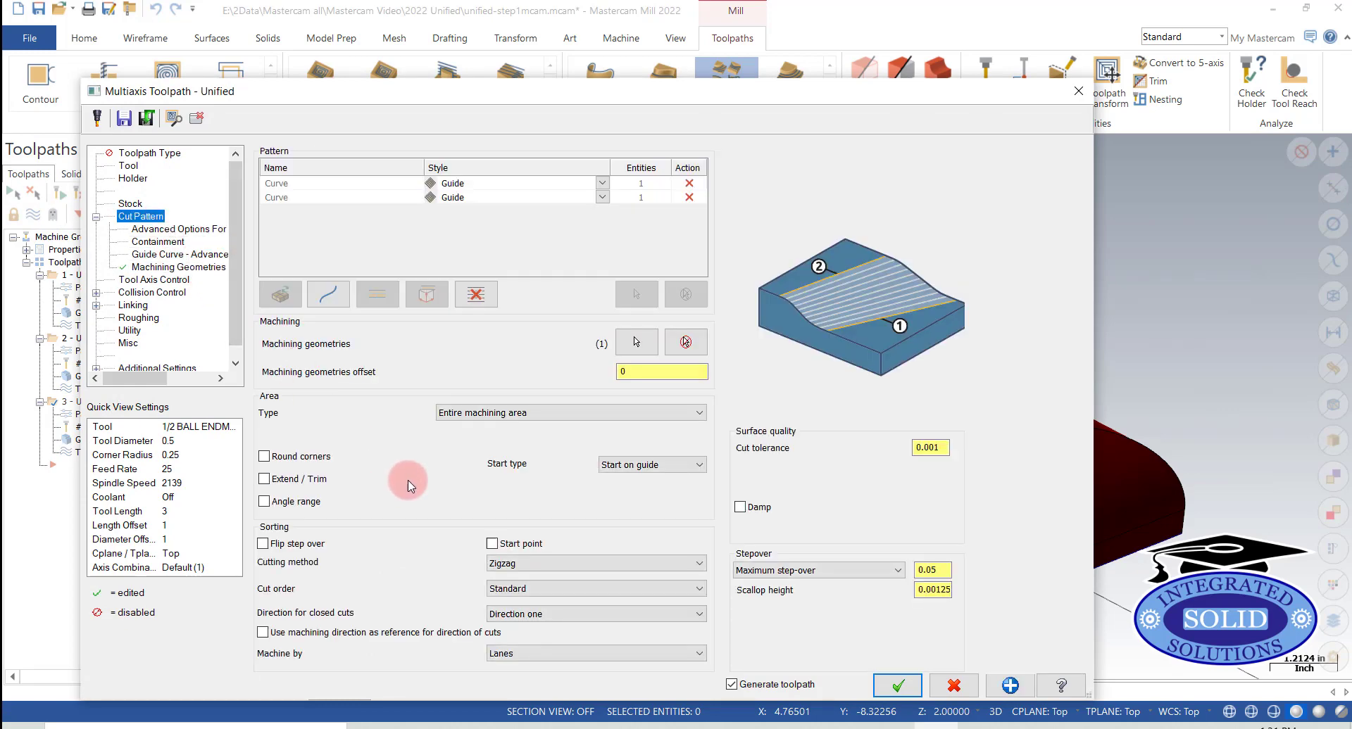
click(264, 545)
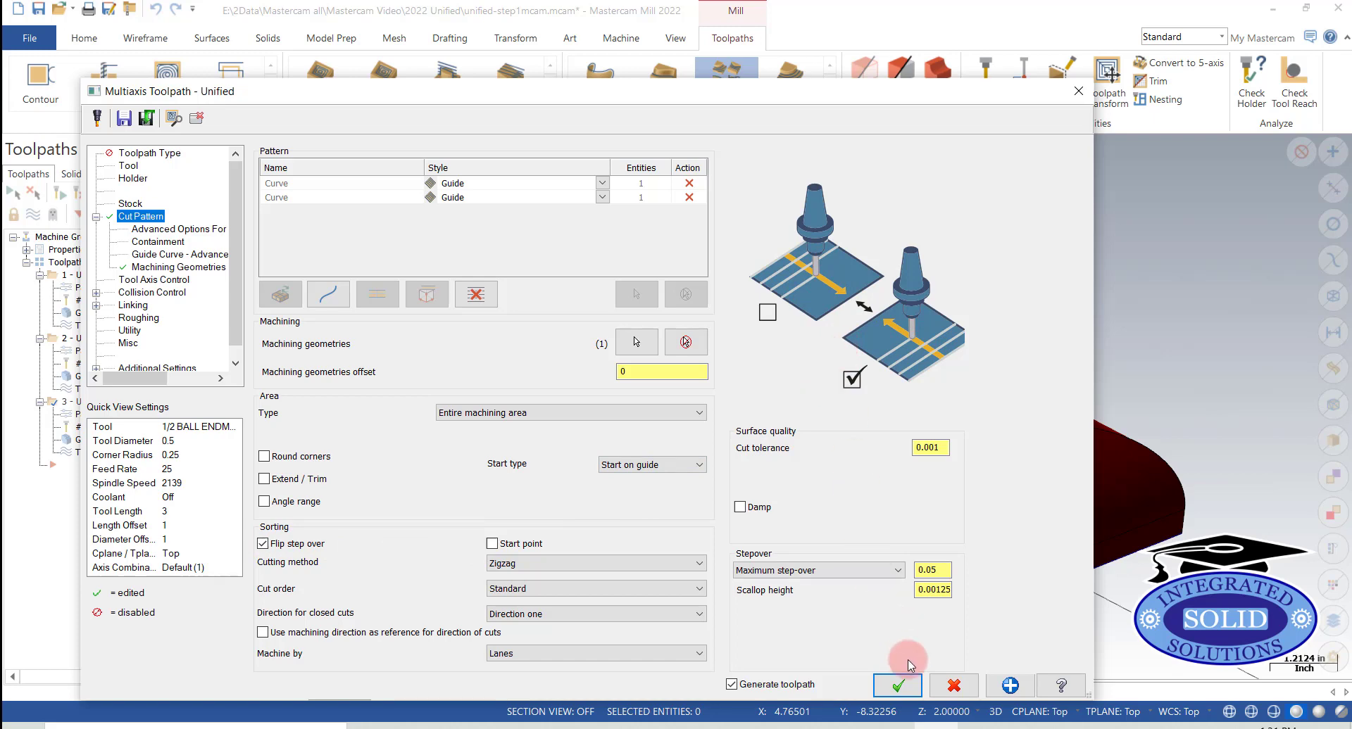
click(899, 685)
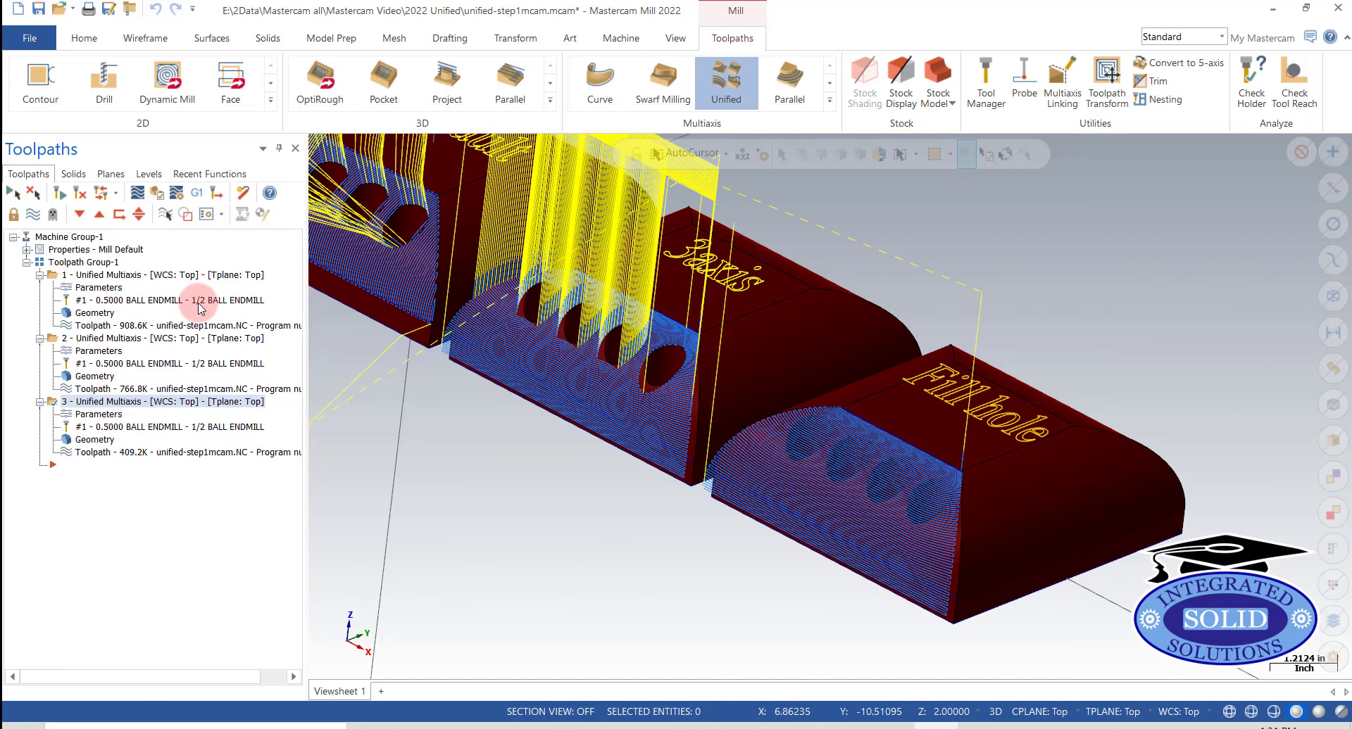
click(66, 452)
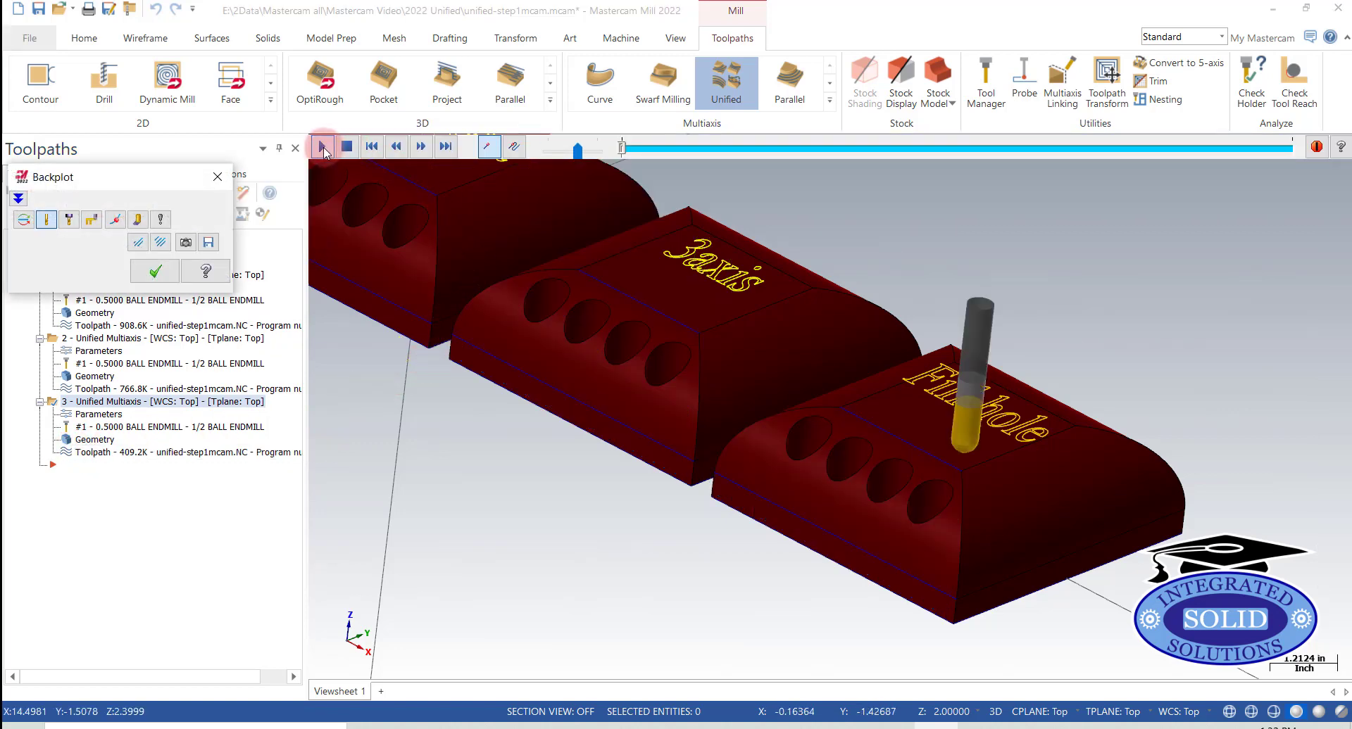
Step: Play the flipped-stepover backplot and orbit the view to watch it cross the curved face
click(324, 148)
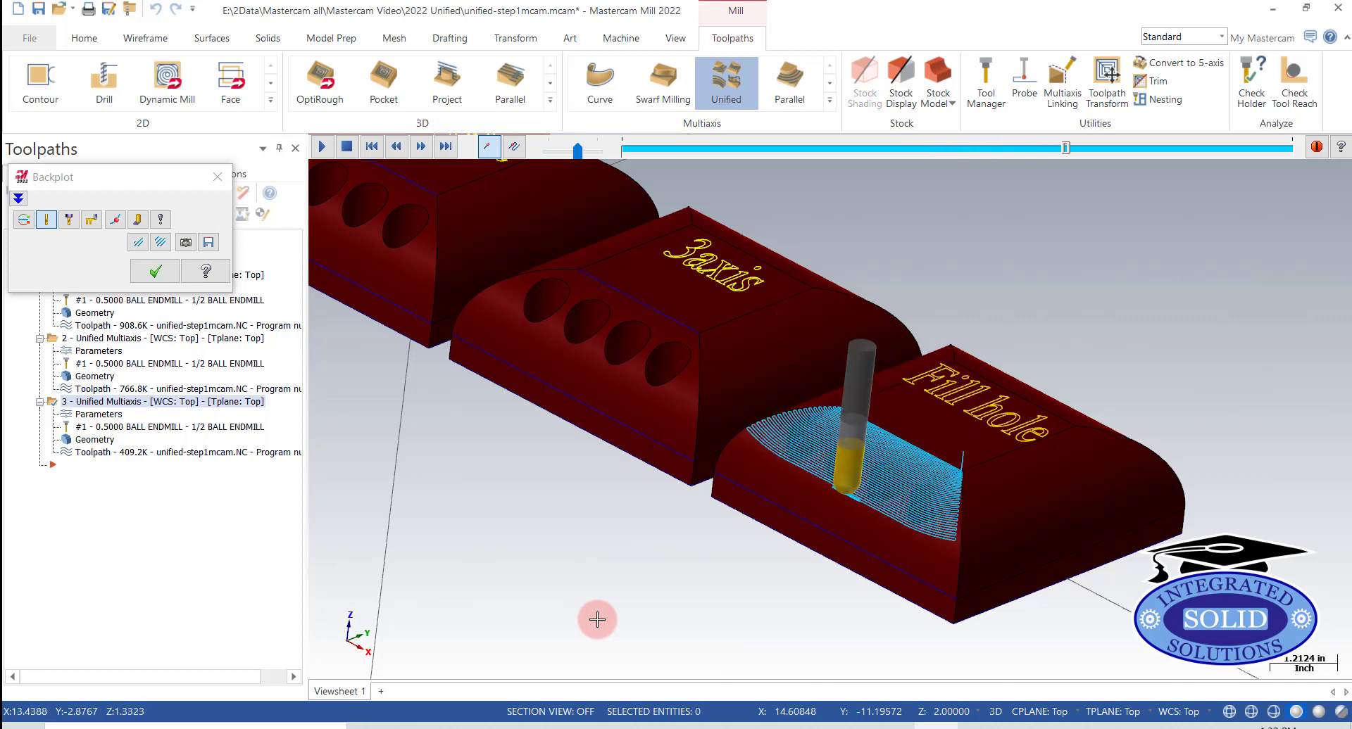
middle_drag(758, 611, 736, 573)
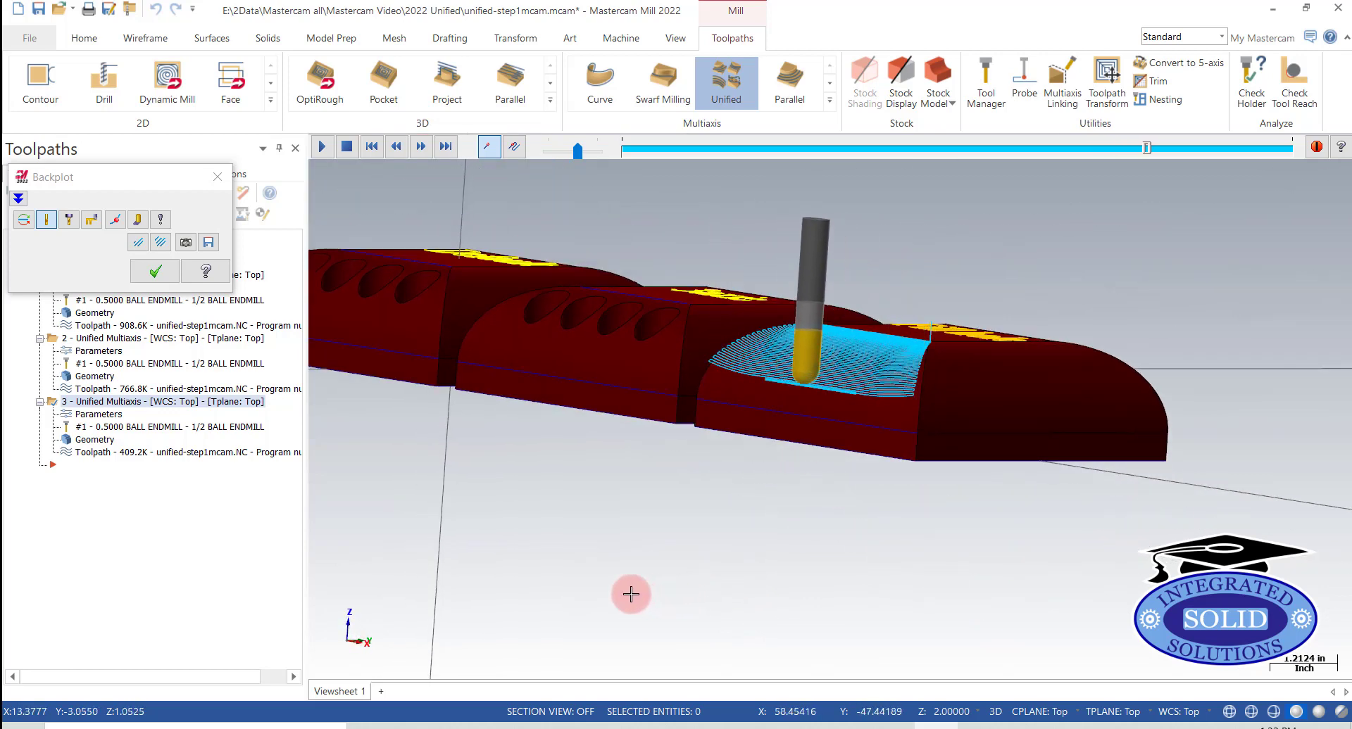
middle_drag(645, 582, 670, 606)
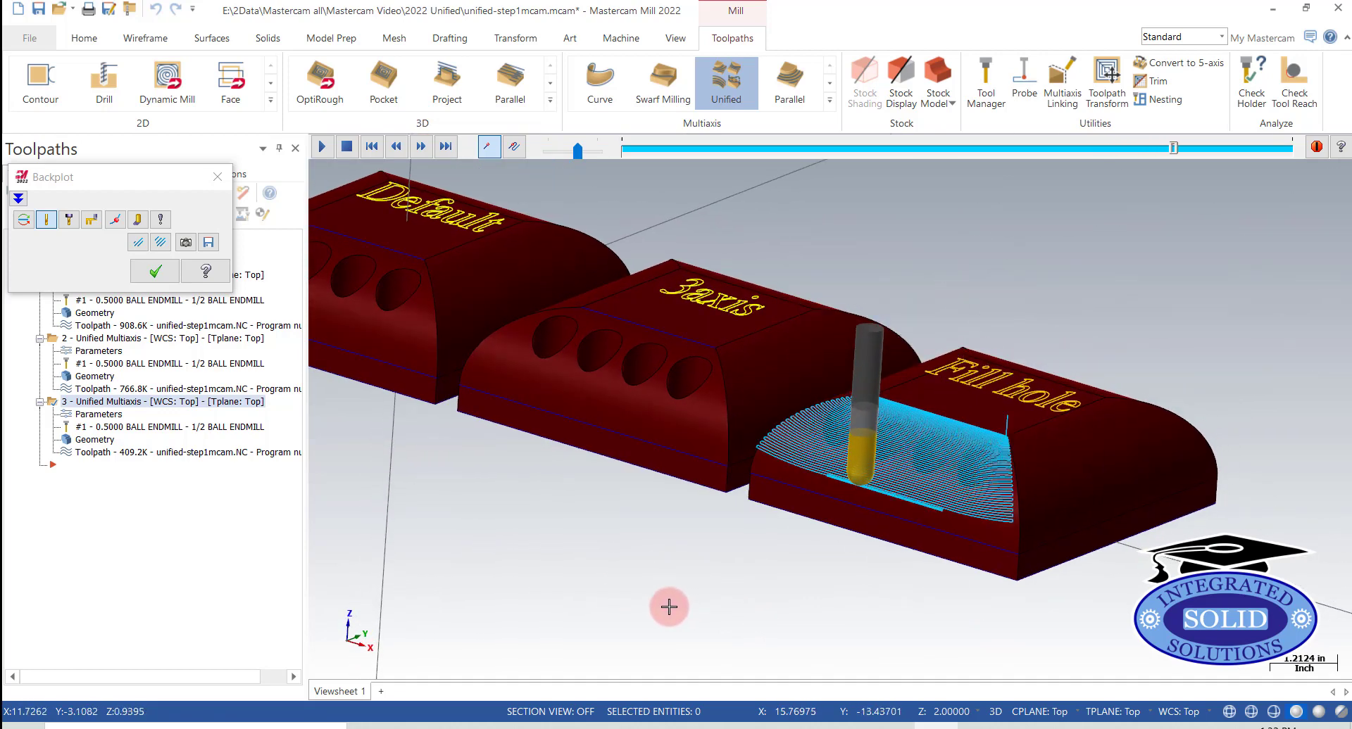